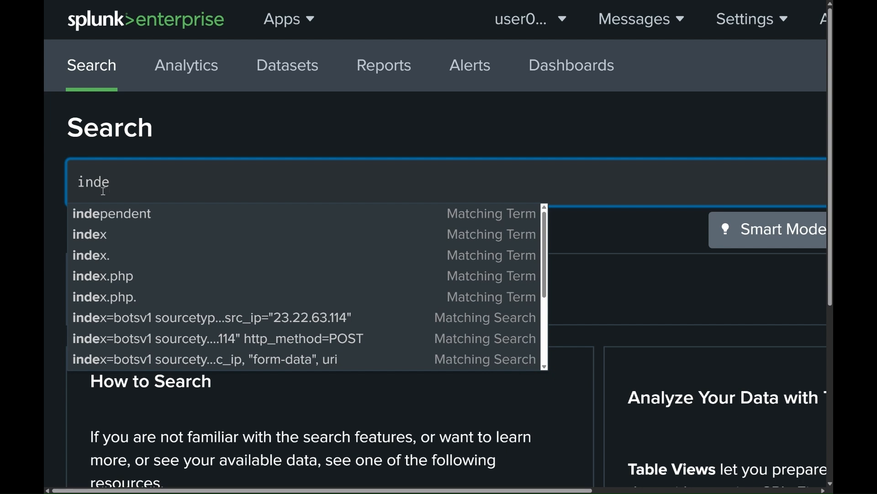
- Complete the base search as index="botsv1" sourcetype="stream:dns"
{"action": "type", "text": "x=\""}
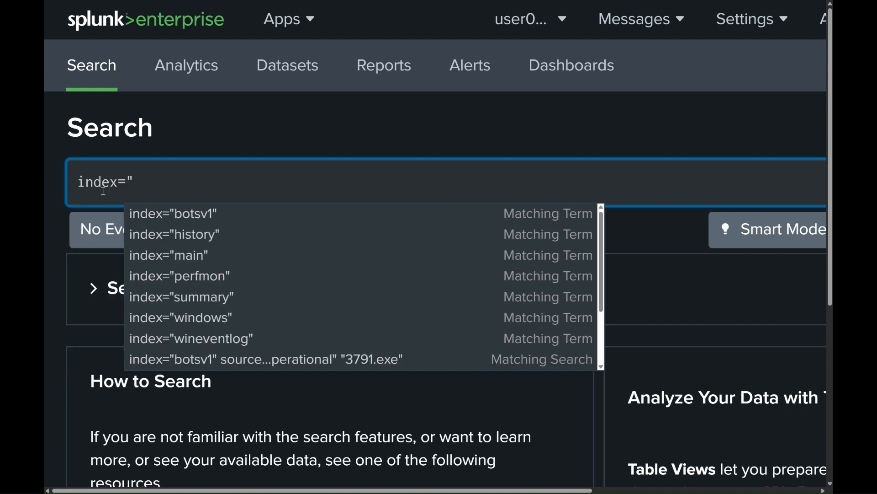
{"action": "key", "text": "Down"}
{"action": "key", "text": "Return"}
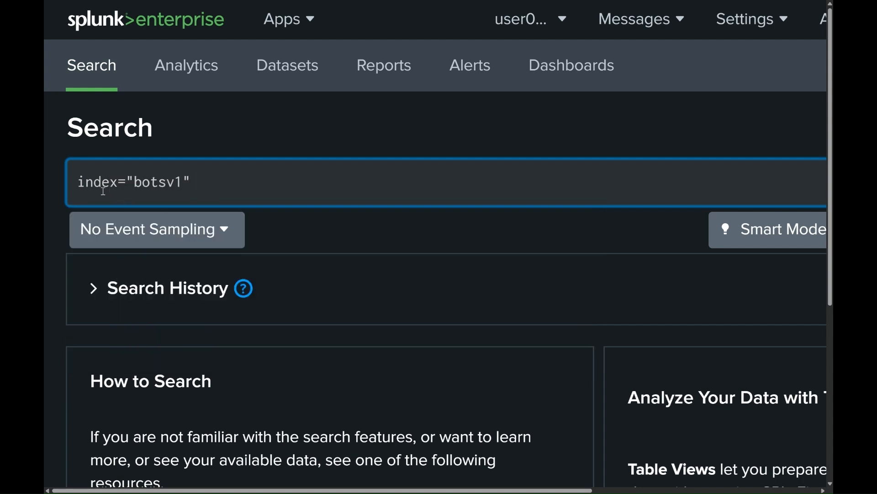
{"action": "type", "text": "source"}
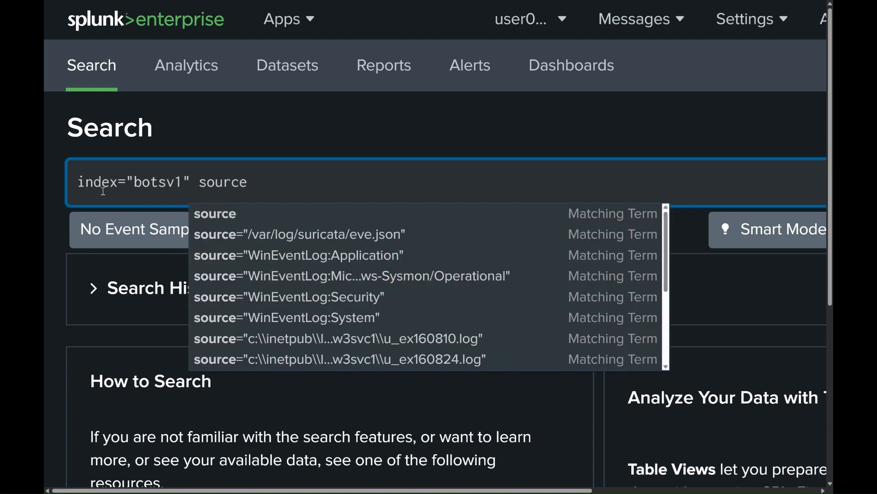
{"action": "type", "text": "type="}
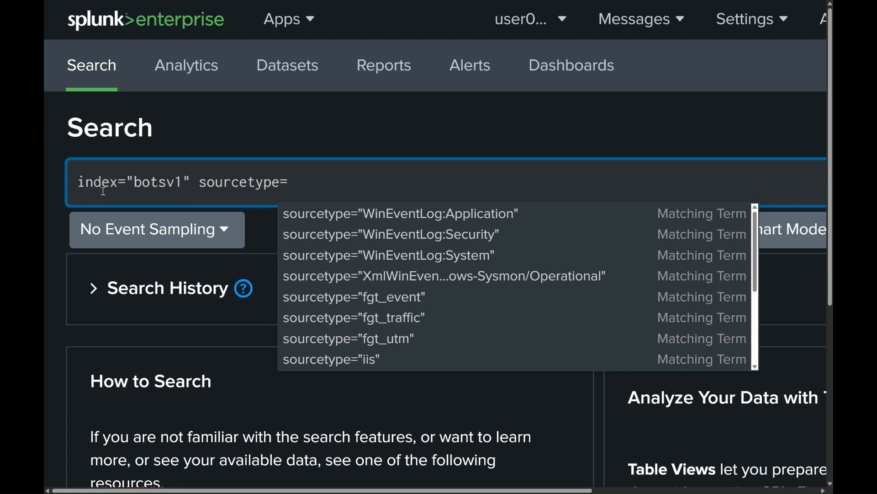
{"action": "type", "text": "\"stream"}
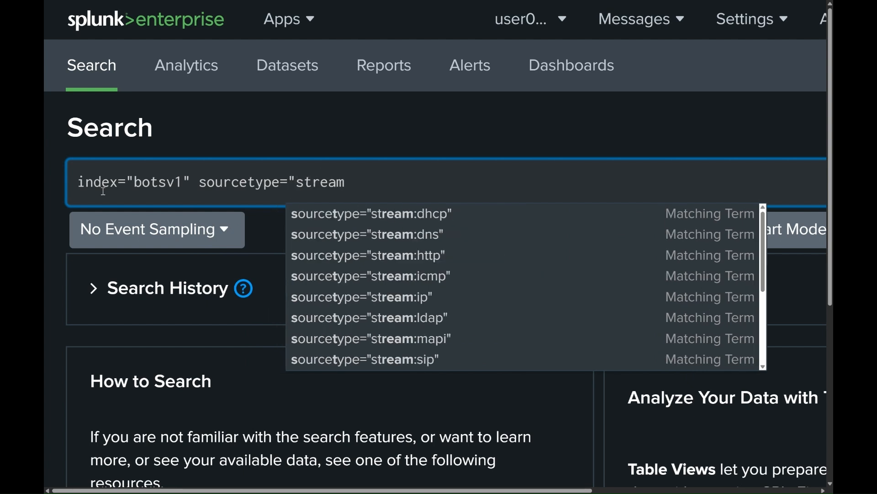
{"action": "key", "text": "Down"}
{"action": "key", "text": "Down"}
{"action": "key", "text": "Return"}
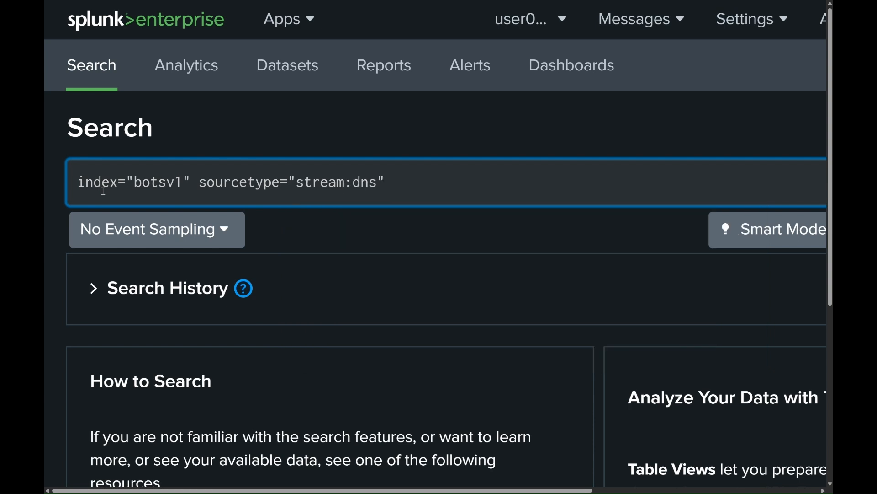
- Add a second line that tables _time, src_ip, dest_ip, query, query_type, record_type and reply_code, and run the search
{"action": "key", "text": "shift+Return"}
{"action": "type", "text": "| tabl"}
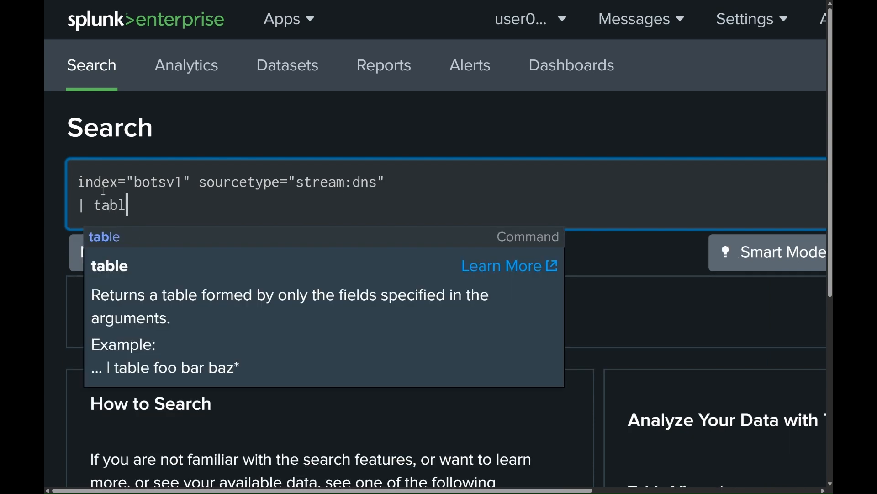
{"action": "type", "text": "e _time"}
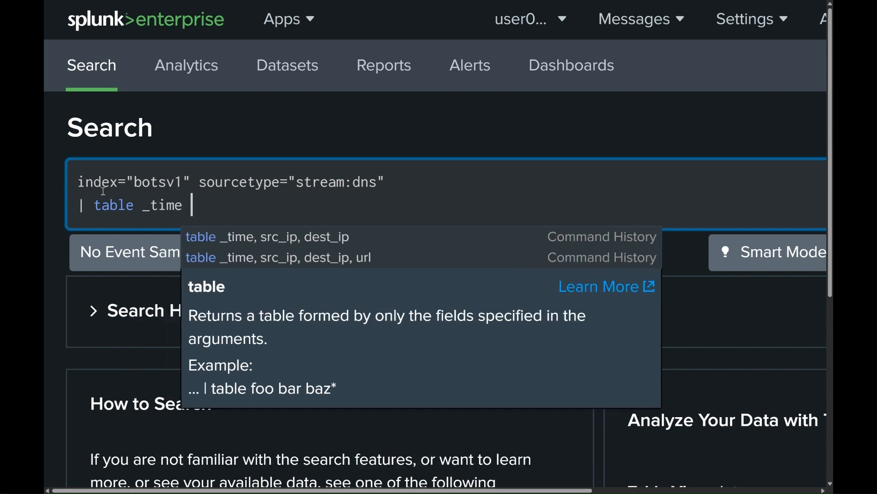
{"action": "key", "text": "Down"}
{"action": "key", "text": "Return"}
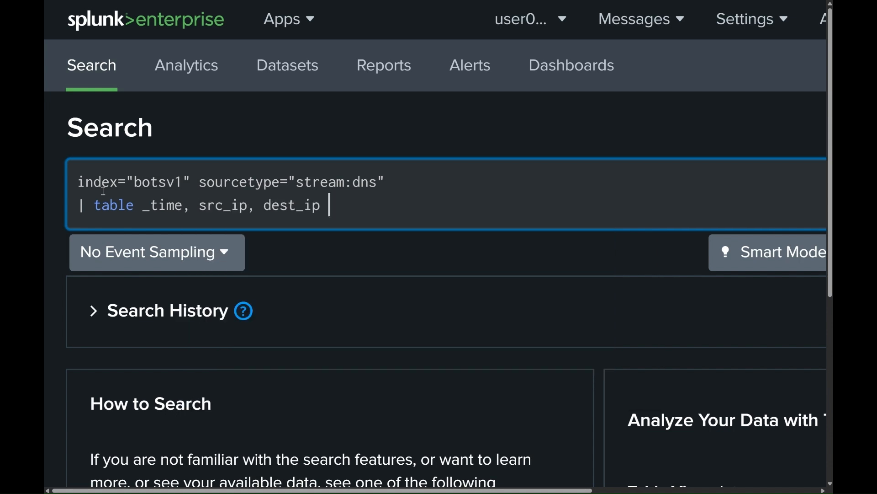
{"action": "type", "text": "query query_typ"}
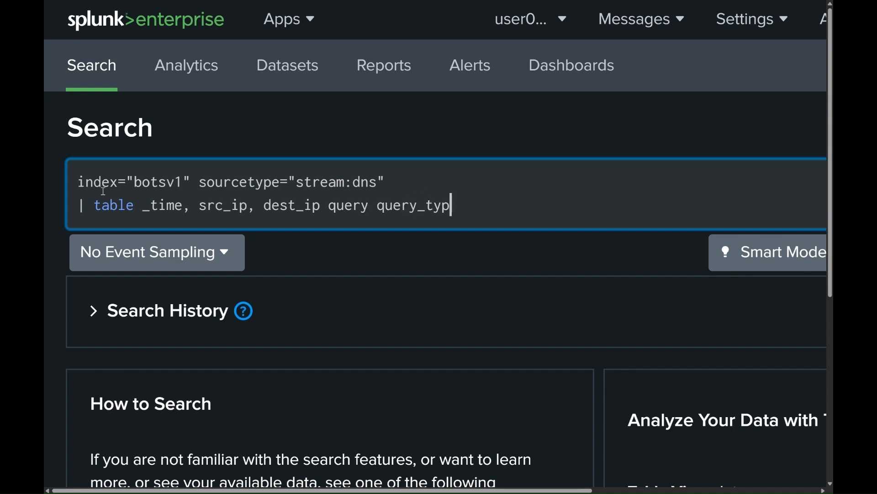
{"action": "type", "text": "e record_type"}
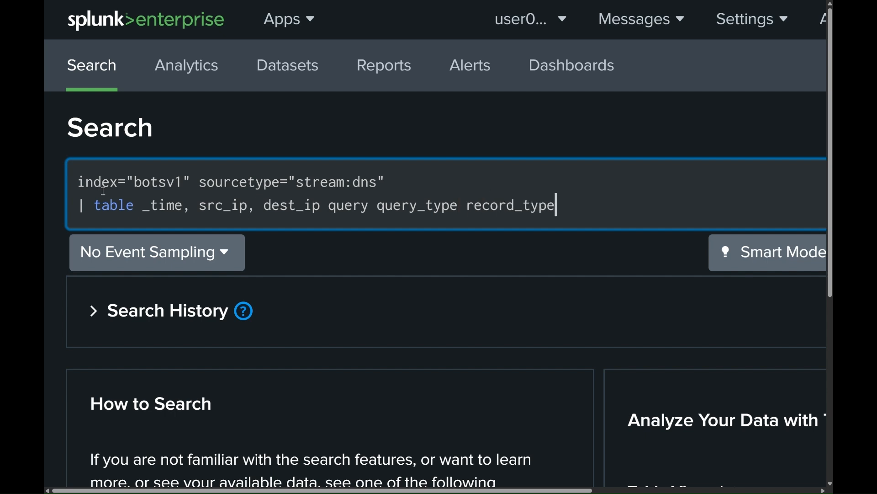
{"action": "type", "text": " reply_code"}
{"action": "key", "text": "Return"}
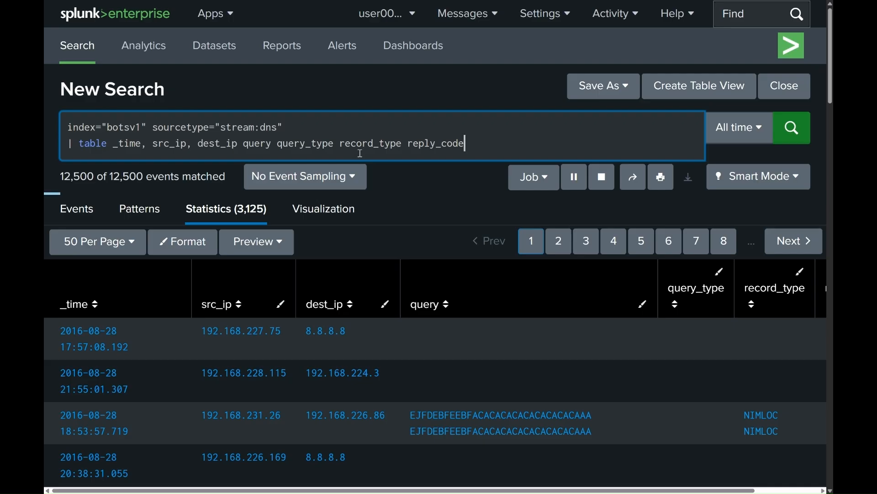
- Examine the tabled DNS events, checking the destination, query, query_type, record_type and reply_code columns
{"action": "scroll", "coordinate": [372, 169], "scroll_direction": "down", "scroll_amount": 2}
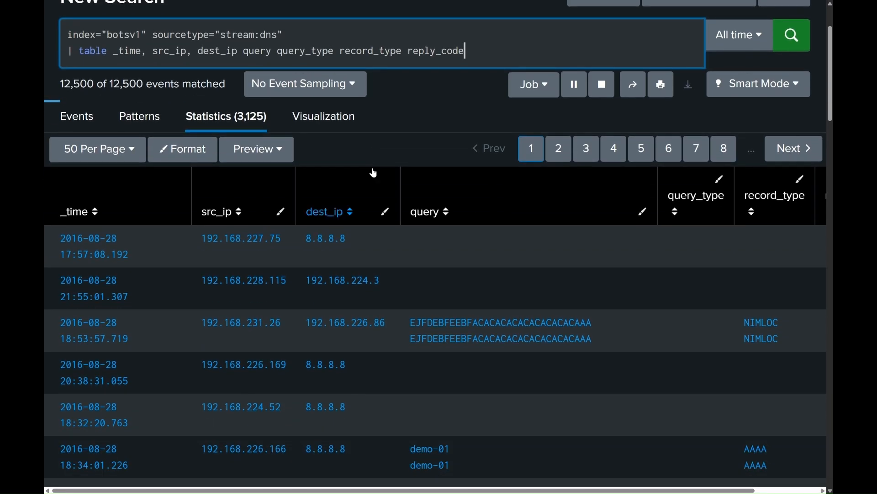
{"action": "scroll", "coordinate": [374, 174], "scroll_direction": "down", "scroll_amount": 1}
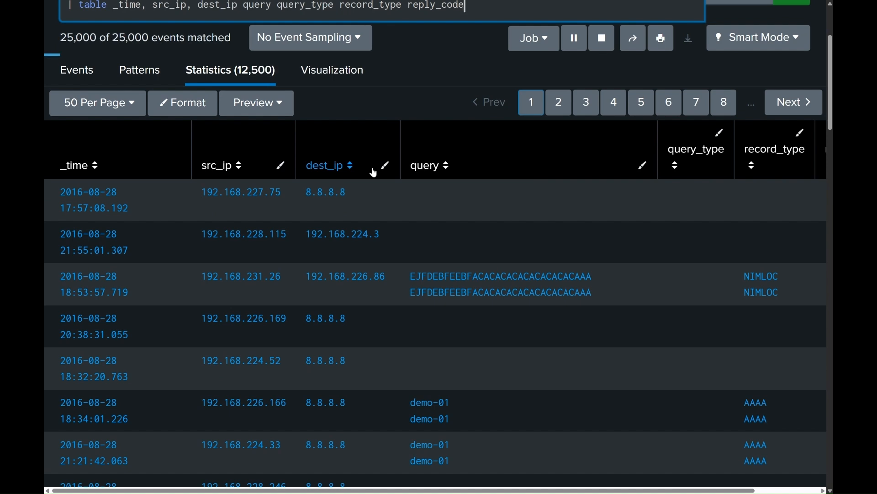
{"action": "scroll", "coordinate": [374, 174], "scroll_direction": "down", "scroll_amount": 1}
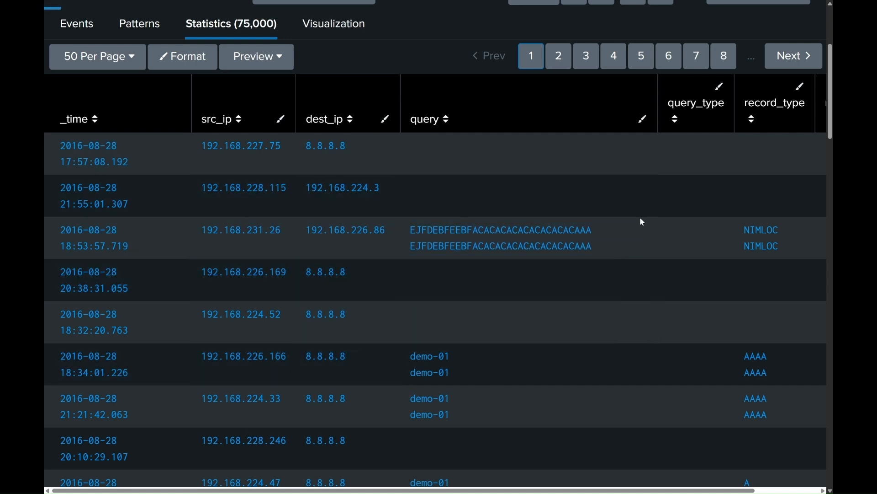
{"action": "key", "text": "ctrl+minus"}
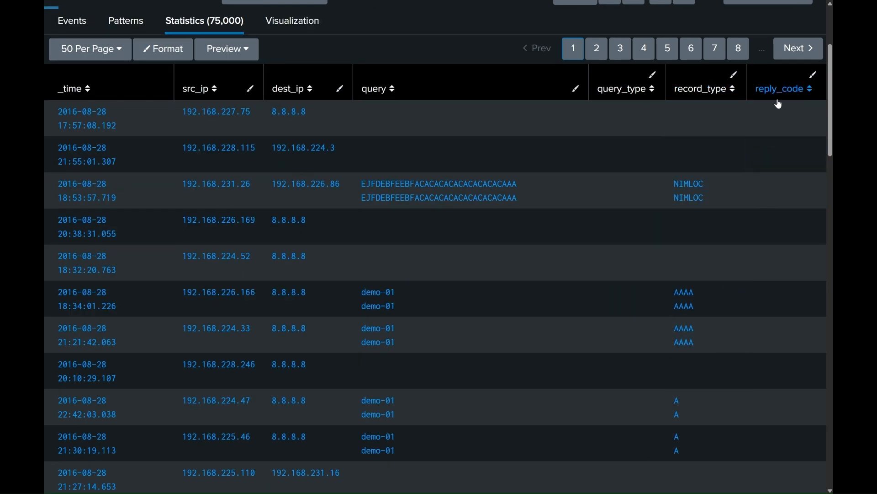
{"action": "scroll", "coordinate": [744, 282], "scroll_direction": "down", "scroll_amount": 5}
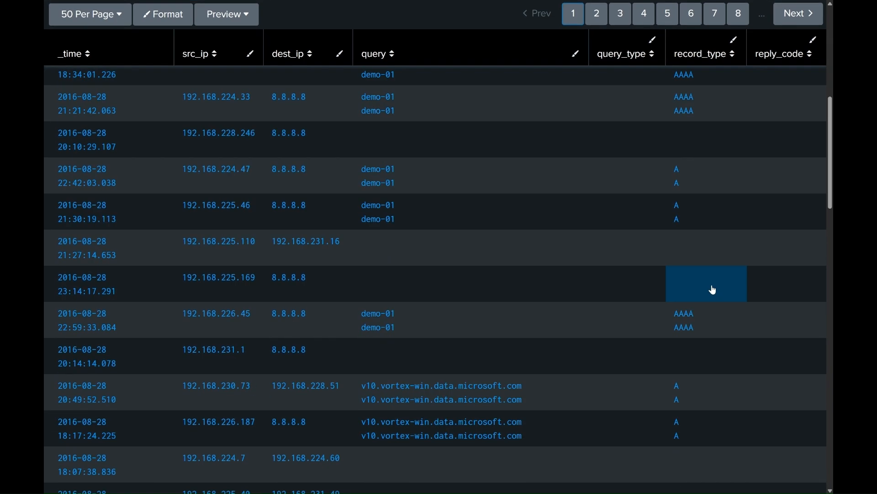
{"action": "scroll", "coordinate": [713, 290], "scroll_direction": "down", "scroll_amount": 15}
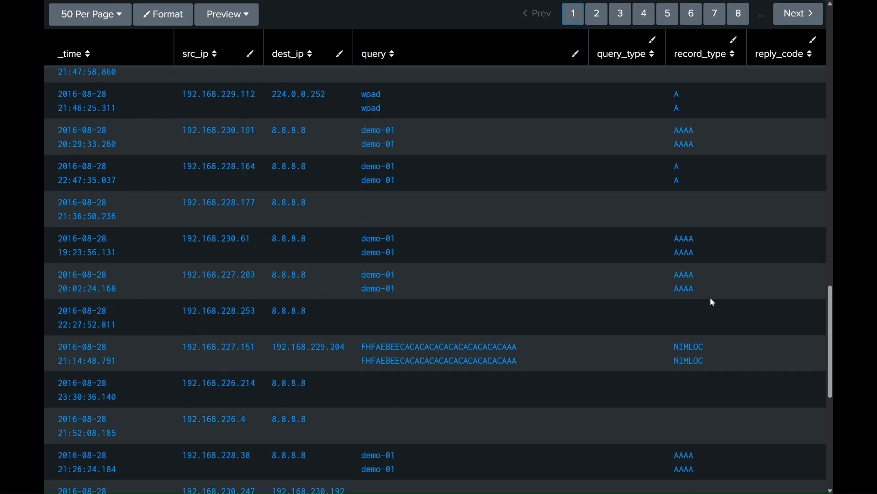
- Replace the table line of the search with "| stats count by query"
{"action": "scroll", "coordinate": [711, 292], "scroll_direction": "up", "scroll_amount": 20}
{"action": "left_click_drag", "start_coordinate": [405, 123], "coordinate": [63, 128]}
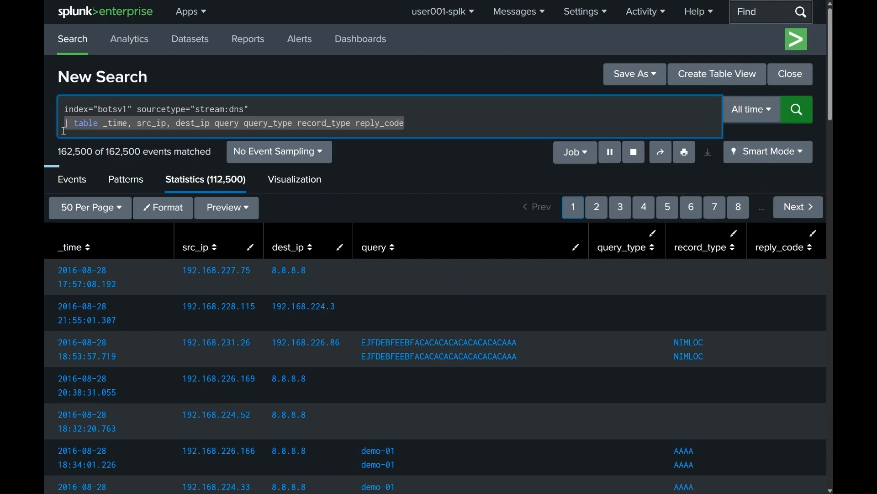
{"action": "key", "text": "BackSpace"}
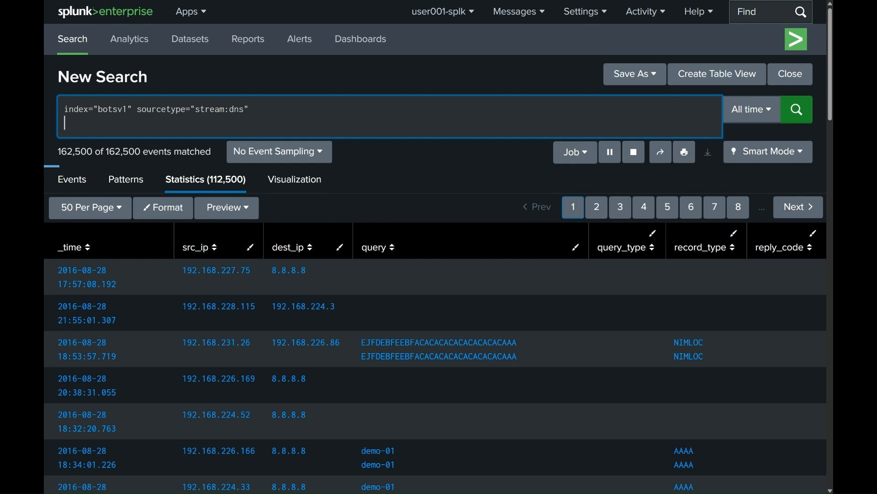
{"action": "type", "text": "| stats count by"}
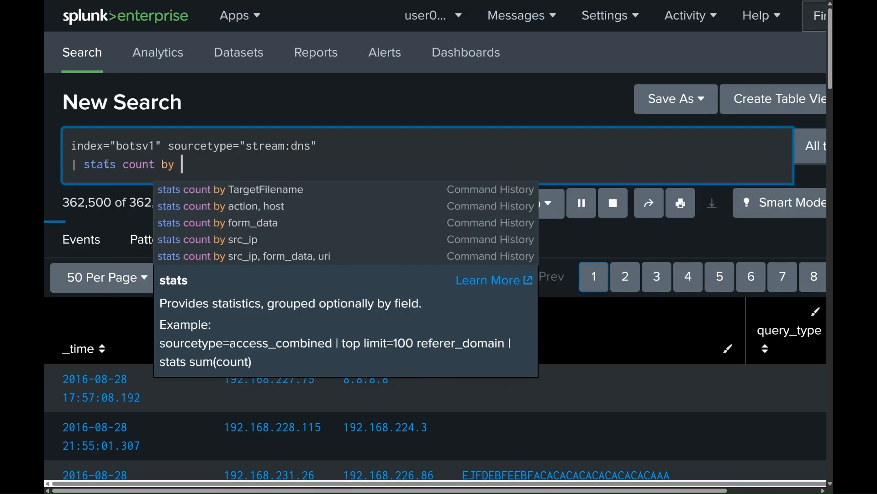
{"action": "type", "text": " query"}
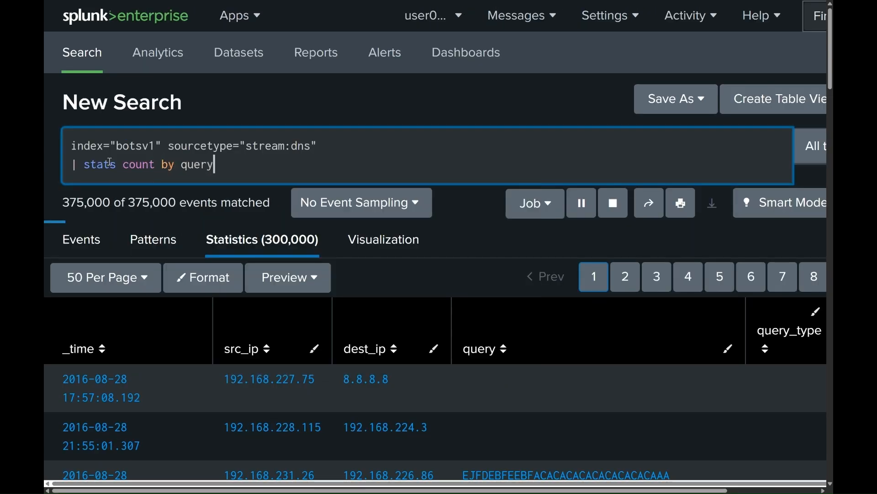
- Add a new line "| sort -count" below the stats command to order queries by descending count
{"action": "key", "text": "ctrl+plus"}
{"action": "key", "text": "shift+Return"}
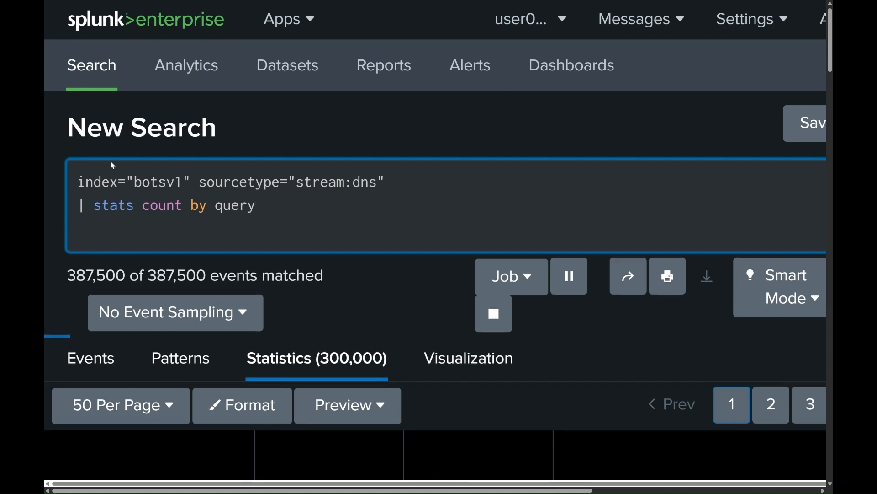
{"action": "type", "text": "|"}
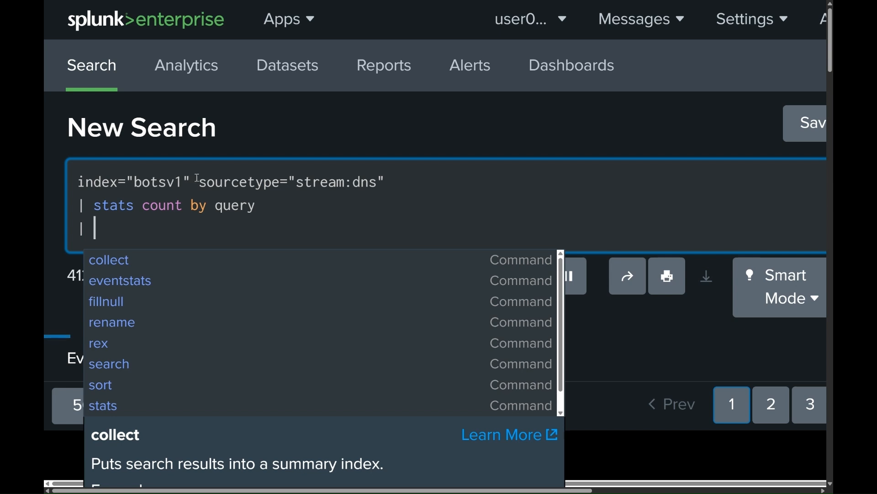
{"action": "double_click", "coordinate": [123, 206]}
{"action": "left_click_drag", "start_coordinate": [139, 207], "coordinate": [259, 207]}
{"action": "left_click", "coordinate": [144, 228]}
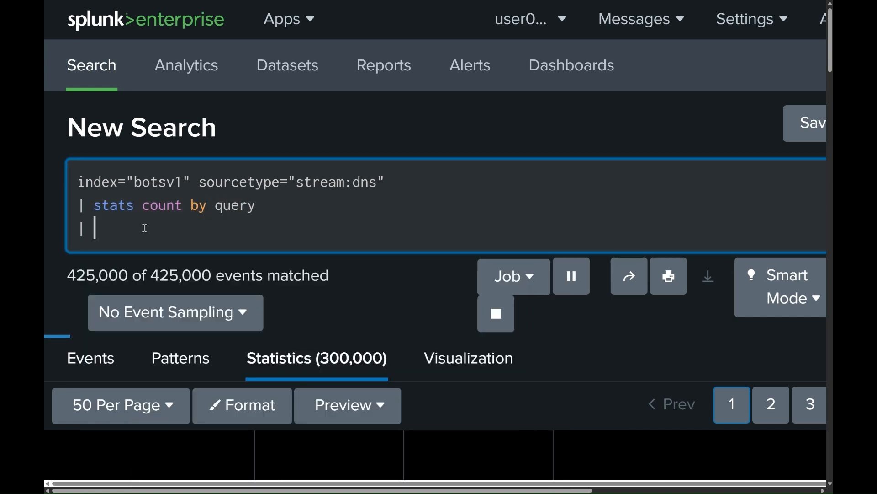
{"action": "type", "text": "sr"}
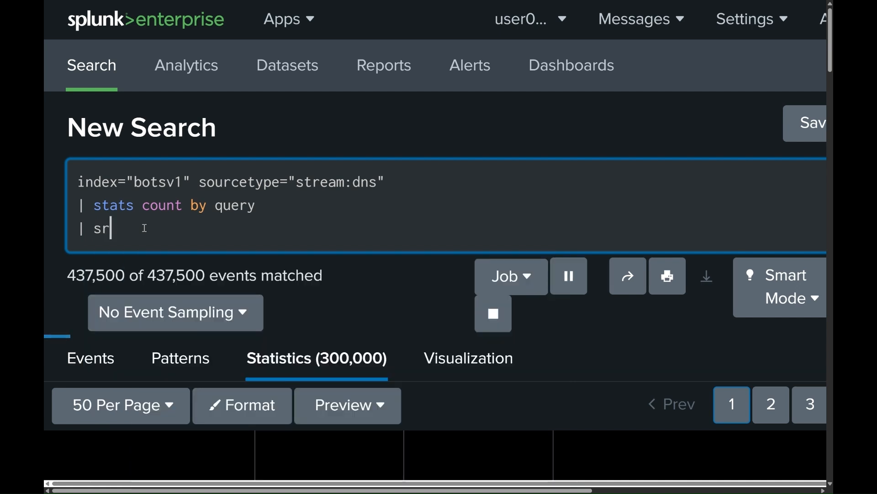
{"action": "key", "text": "BackSpace"}
{"action": "type", "text": "ort"}
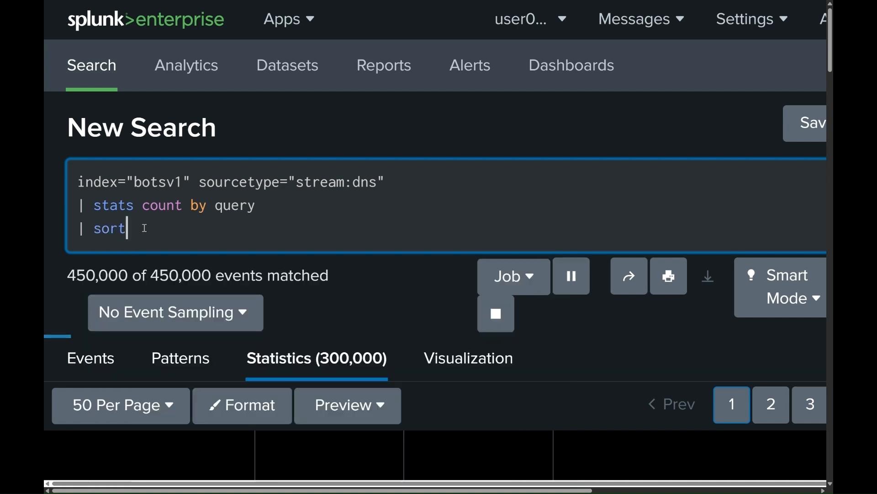
{"action": "type", "text": " -count"}
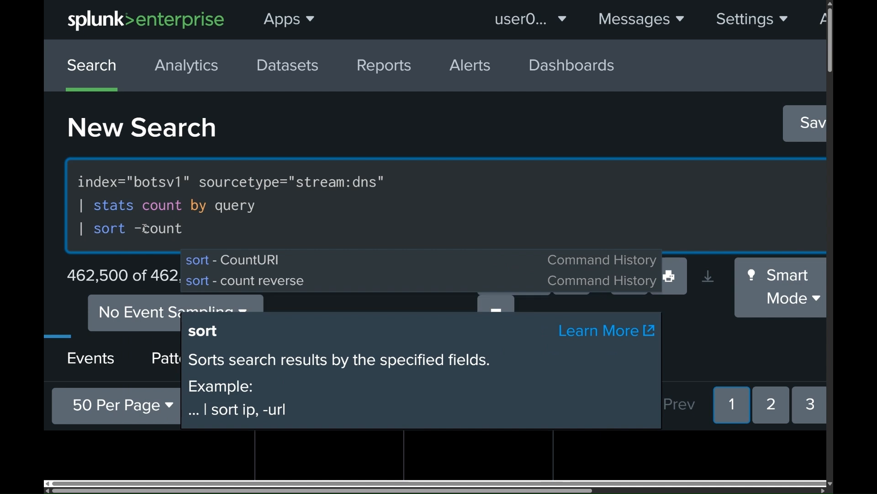
- Limit the results to the first 20 rows with a "| head 20" line and run the search
{"action": "key", "text": "shift+Return"}
{"action": "type", "text": "| head "}
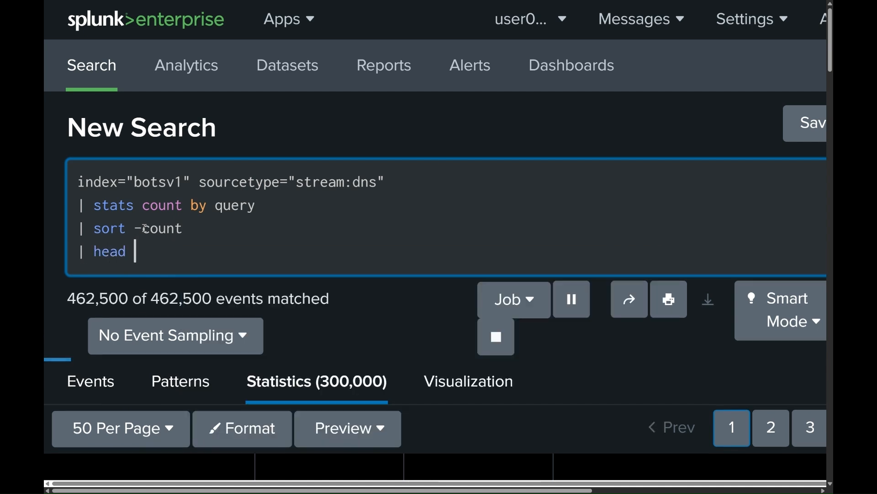
{"action": "type", "text": "20"}
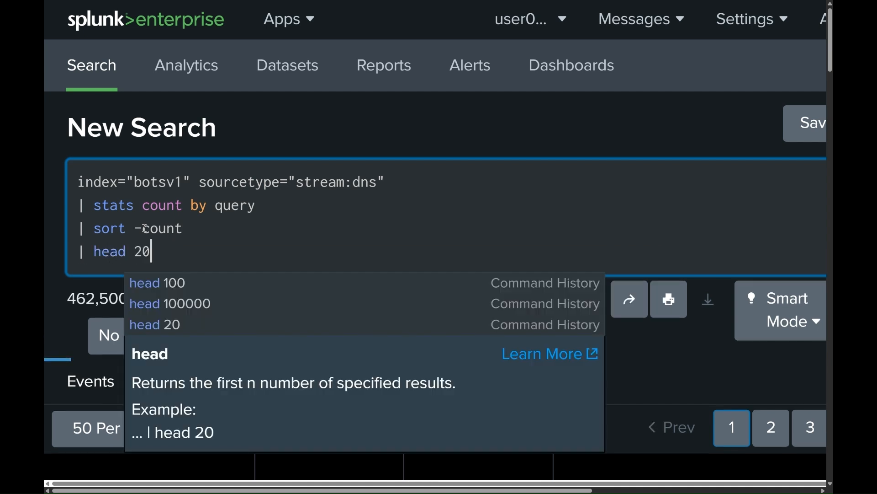
{"action": "key", "text": "Return"}
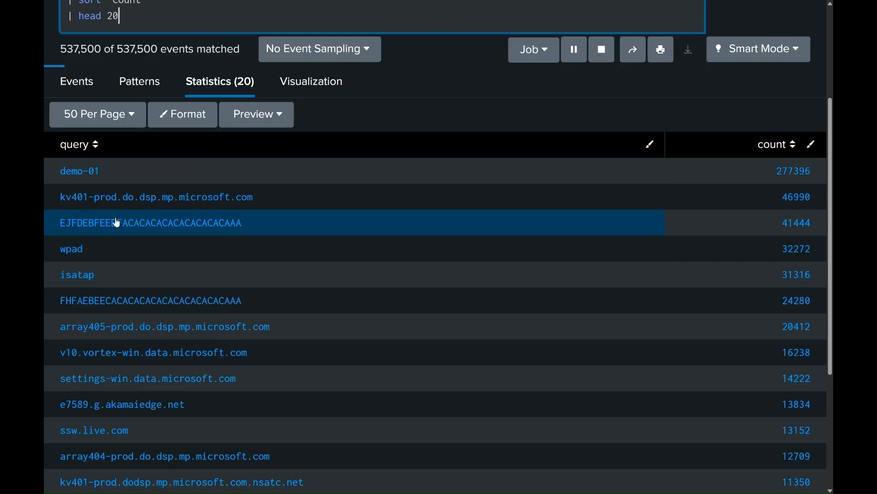
- Look through the most frequent DNS queries and their counts, and stop the running search job
{"action": "scroll", "coordinate": [110, 302], "scroll_direction": "down", "scroll_amount": 2}
{"action": "scroll", "coordinate": [106, 251], "scroll_direction": "up", "scroll_amount": 1}
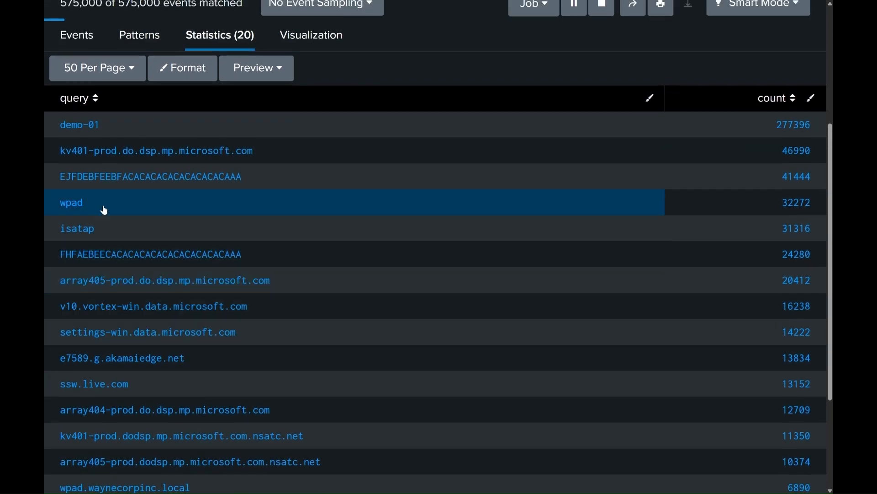
{"action": "scroll", "coordinate": [114, 228], "scroll_direction": "down", "scroll_amount": 3}
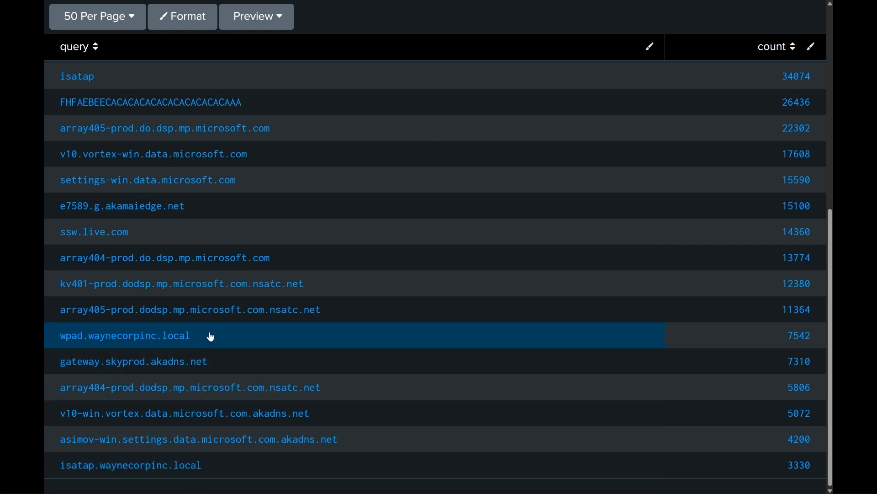
{"action": "scroll", "coordinate": [211, 329], "scroll_direction": "up", "scroll_amount": 5}
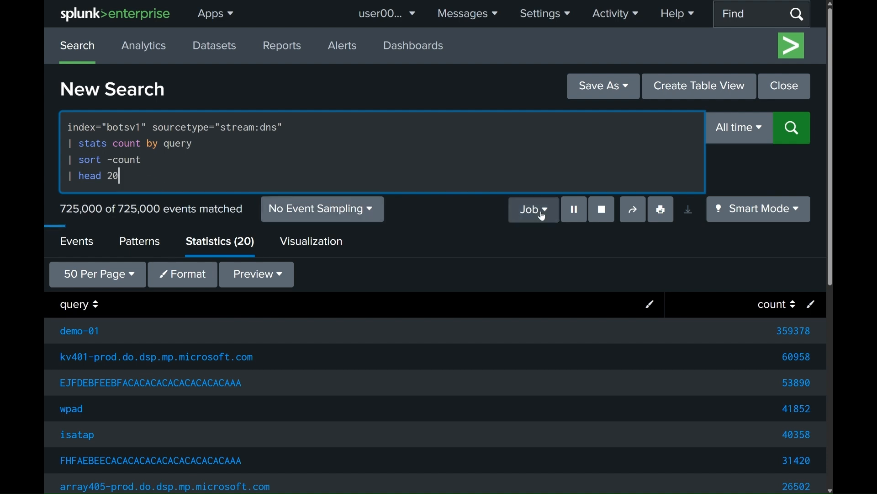
{"action": "left_click", "coordinate": [602, 210]}
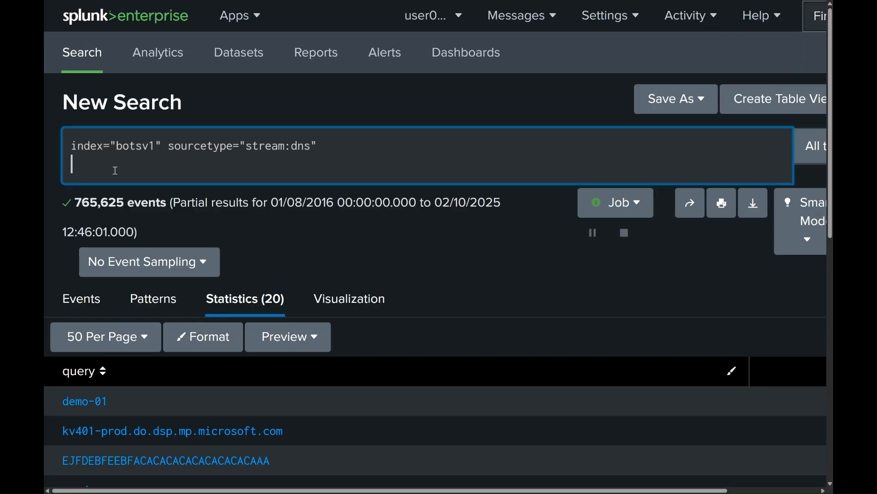
- Add the line "| stats count by src_ip" to the DNS search to count events per source IP
{"action": "type", "text": "| stats"}
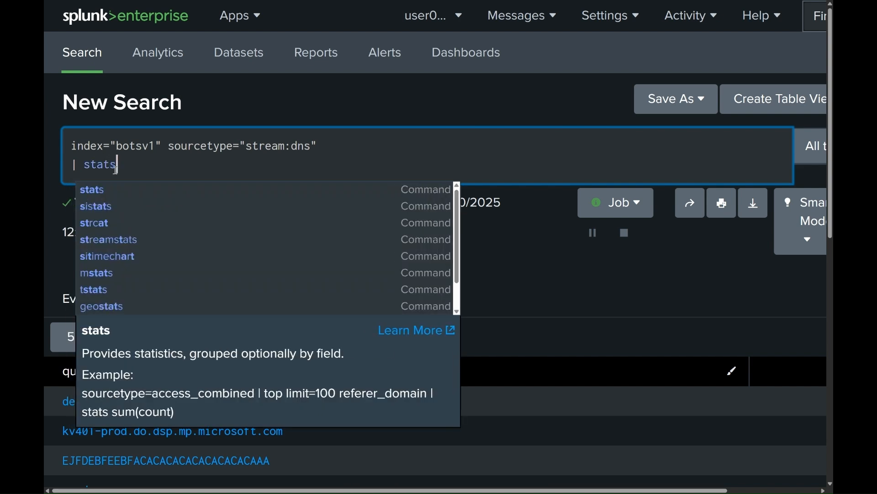
{"action": "type", "text": " count"}
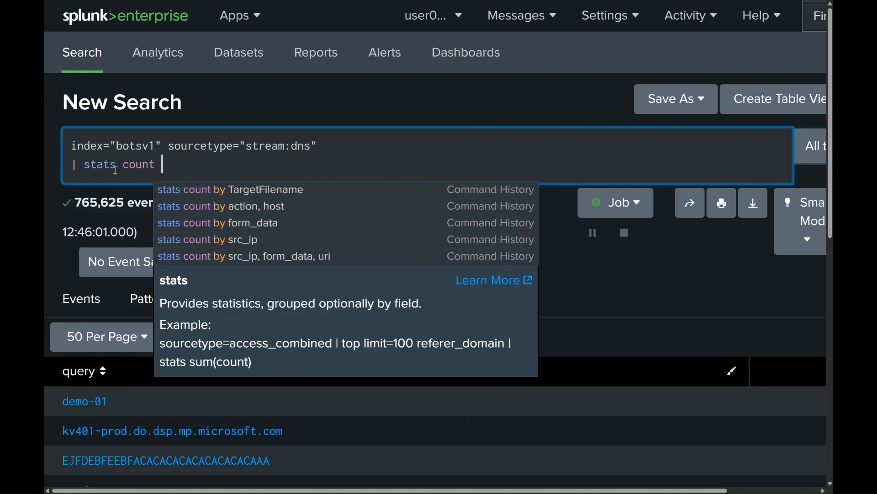
{"action": "key", "text": "Down"}
{"action": "key", "text": "Down"}
{"action": "key", "text": "Down"}
{"action": "key", "text": "Return"}
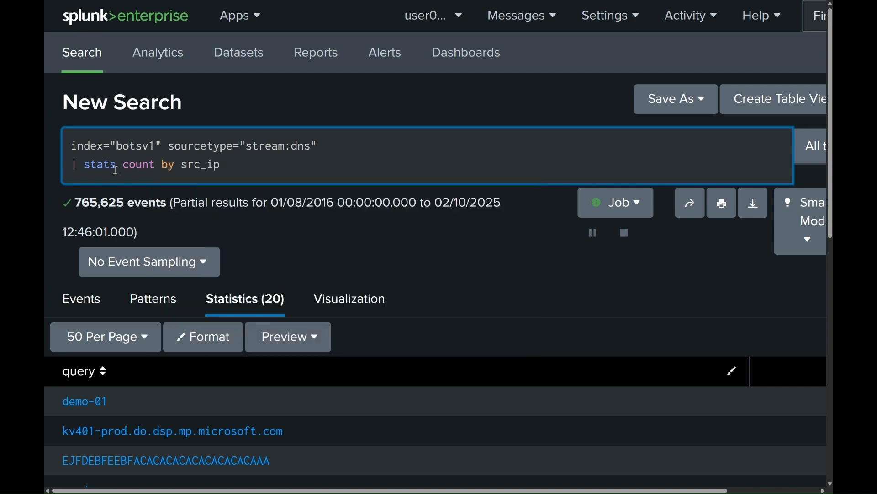
- Order the source IPs by descending count with a "| sort - count" line below the stats command
{"action": "key", "text": "shift+Return"}
{"action": "type", "text": "| sort "}
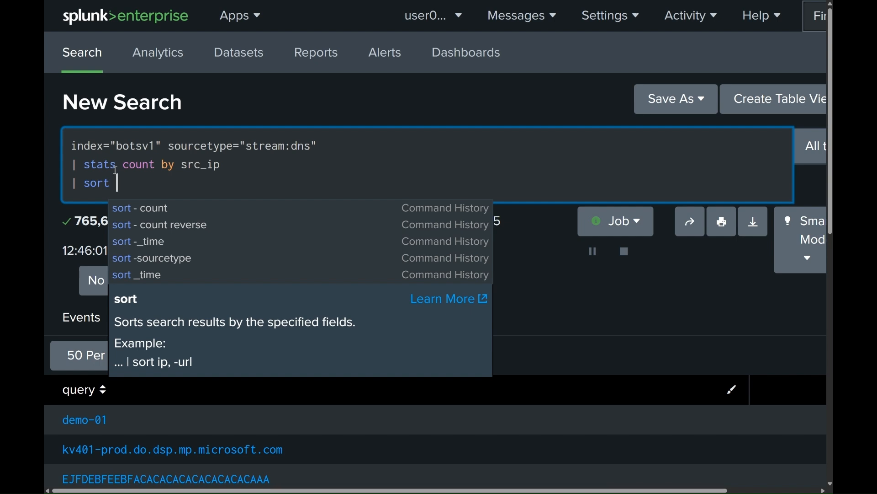
{"action": "type", "text": "- count"}
{"action": "key", "text": "shift+Return"}
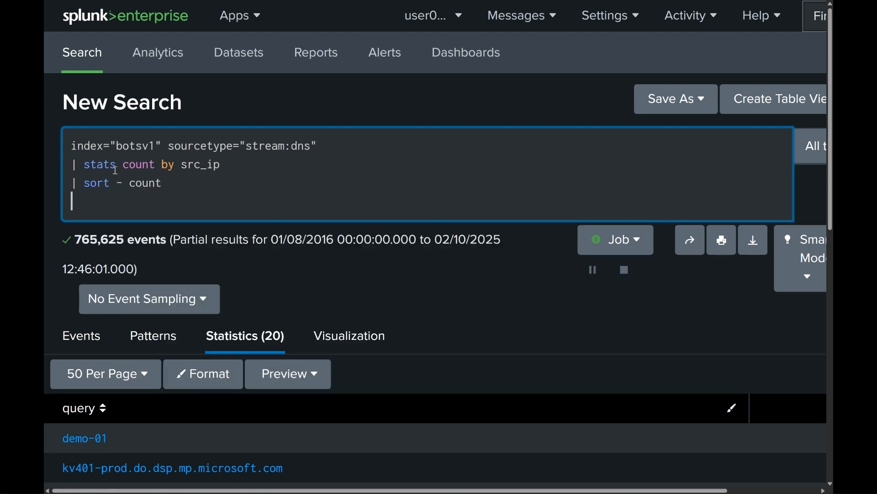
- Run the search limited to the first 10 source IPs with a "| head 10" line, and stop the running job
{"action": "type", "text": "| head "}
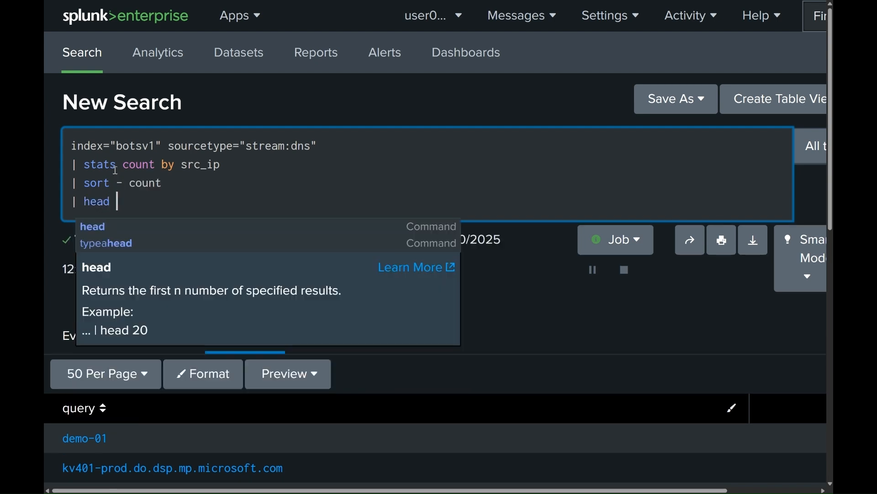
{"action": "type", "text": "10"}
{"action": "key", "text": "Return"}
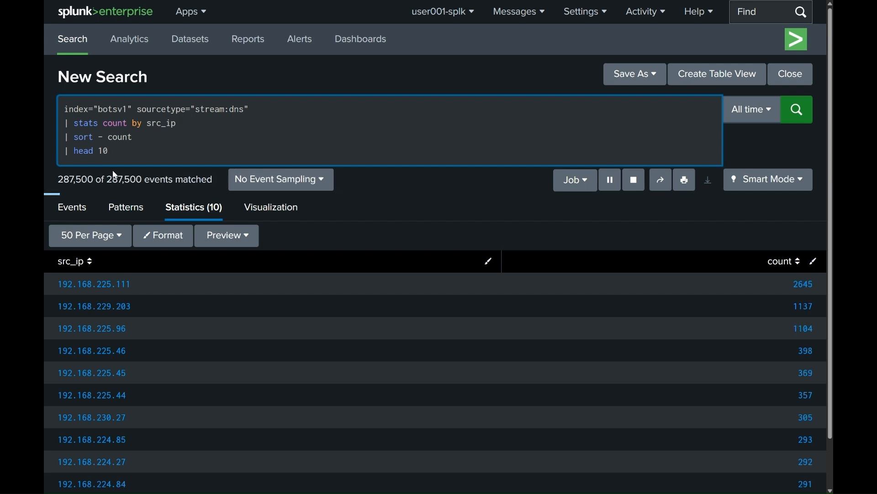
{"action": "scroll", "coordinate": [112, 173], "scroll_direction": "down", "scroll_amount": 1}
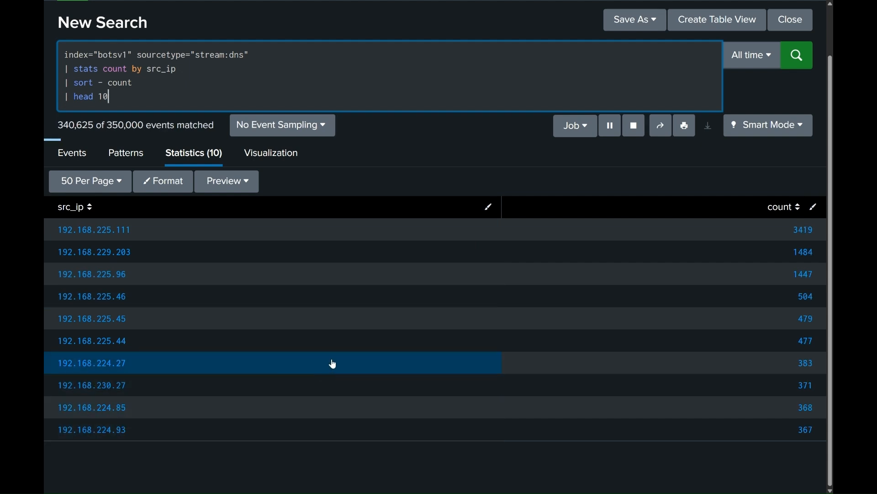
{"action": "left_click", "coordinate": [631, 129]}
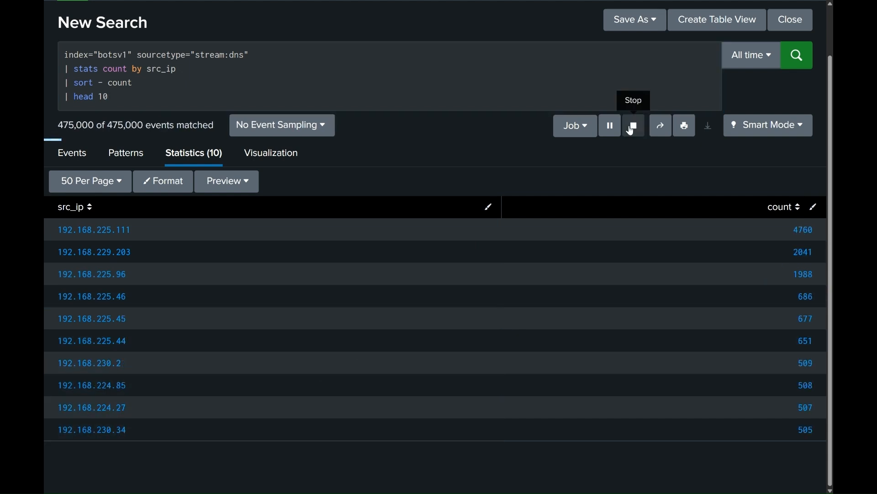
- Remove the stats, sort and head lines from the search, keeping only the index and sourcetype filter
{"action": "left_click_drag", "start_coordinate": [109, 97], "coordinate": [66, 70]}
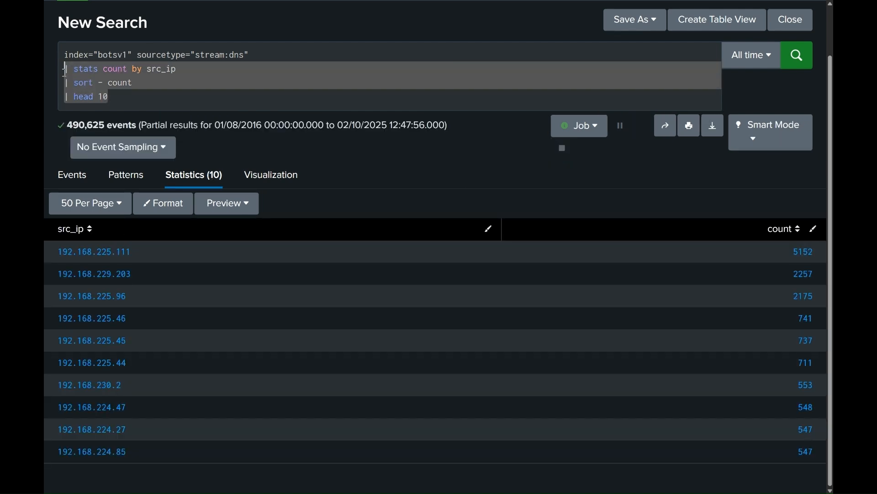
{"action": "key", "text": "BackSpace"}
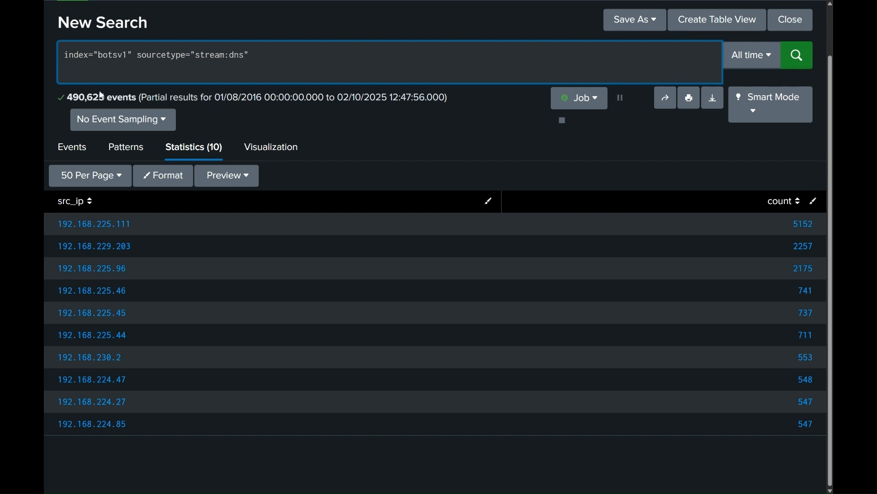
{"action": "key", "text": "ctrl+plus"}
{"action": "key", "text": "ctrl+plus"}
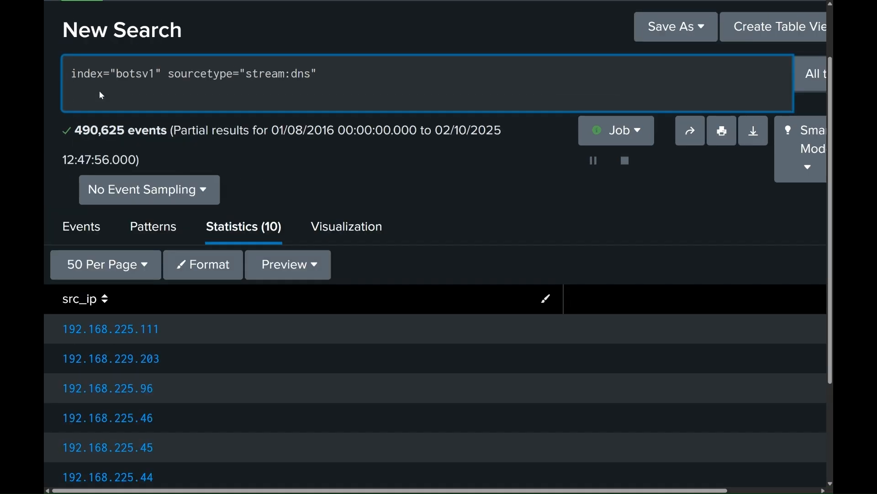
- Add the line "| stats count by record_type" to the search and run it
{"action": "type", "text": "| stats "}
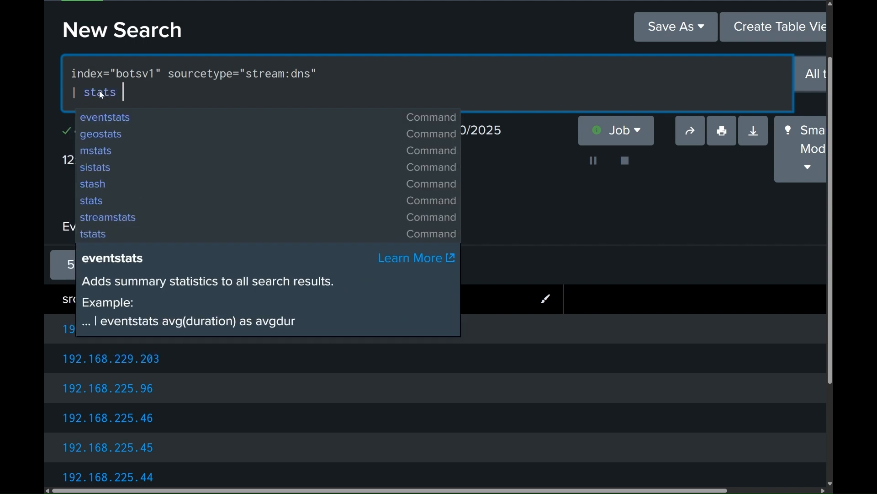
{"action": "type", "text": "count "}
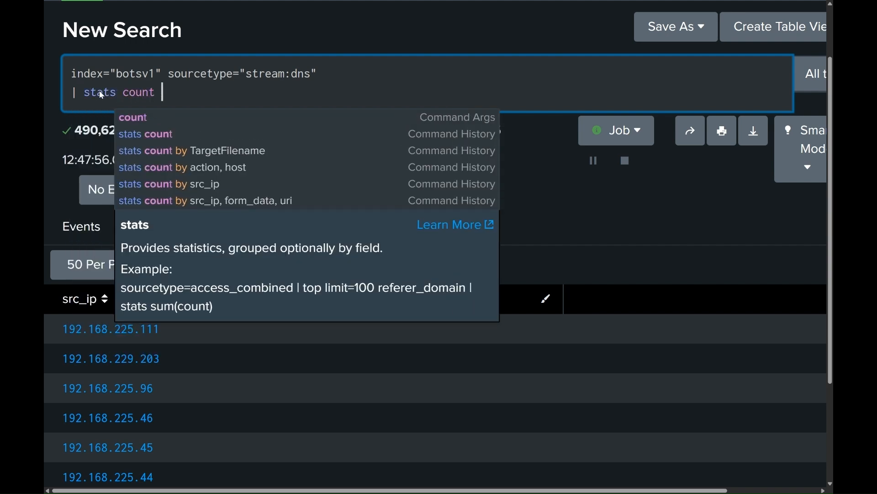
{"action": "type", "text": "by recoed"}
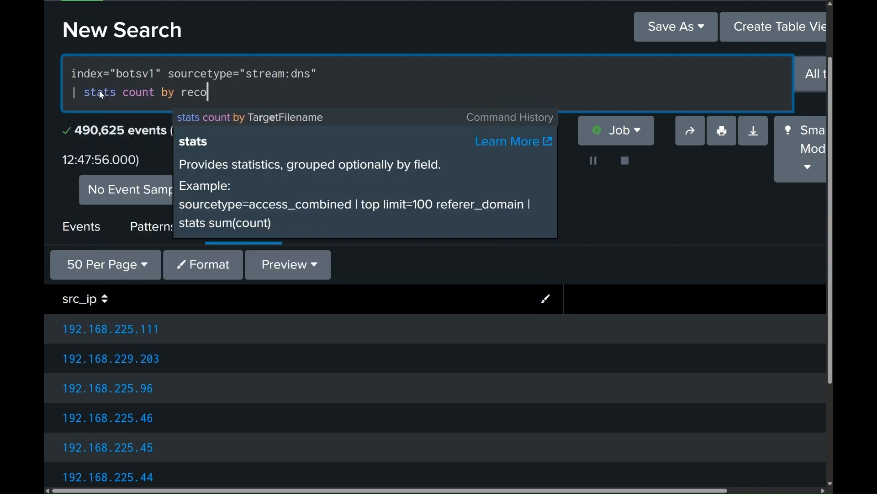
{"action": "key", "text": "BackSpace"}
{"action": "key", "text": "BackSpace"}
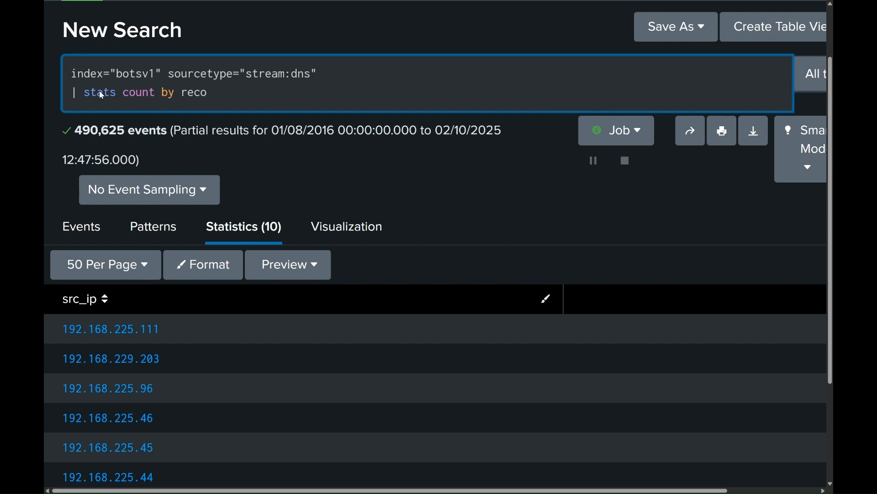
{"action": "type", "text": "rd_type"}
{"action": "key", "text": "Return"}
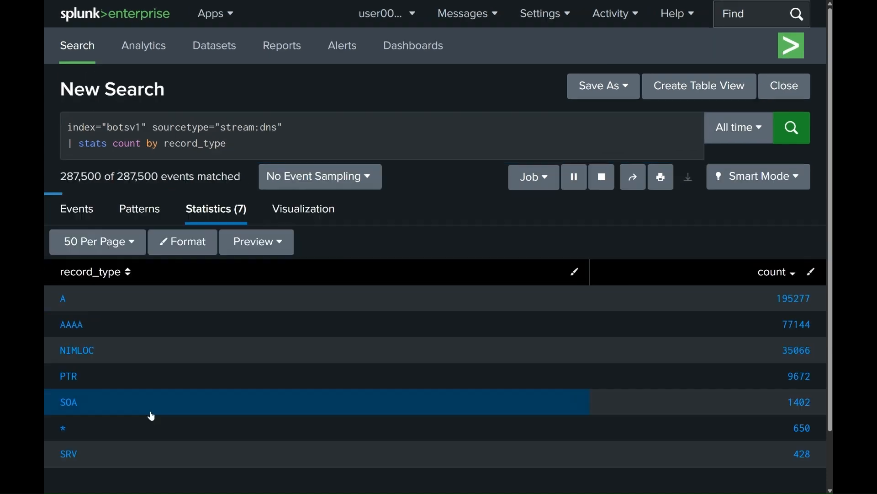
- Look through the DNS record types and their counts, and stop the running search job
{"action": "key", "text": "ctrl+plus"}
{"action": "scroll", "coordinate": [295, 345], "scroll_direction": "down", "scroll_amount": 3}
{"action": "key", "text": "ctrl+minus"}
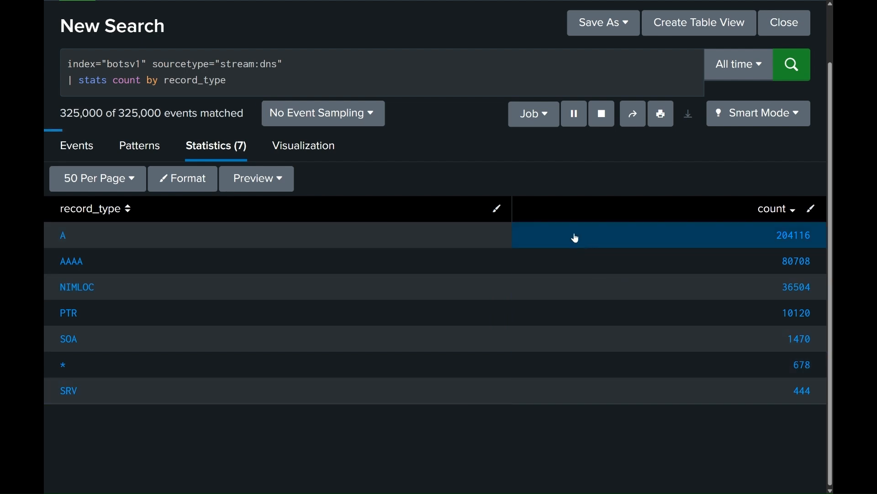
{"action": "scroll", "coordinate": [577, 238], "scroll_direction": "up", "scroll_amount": 2}
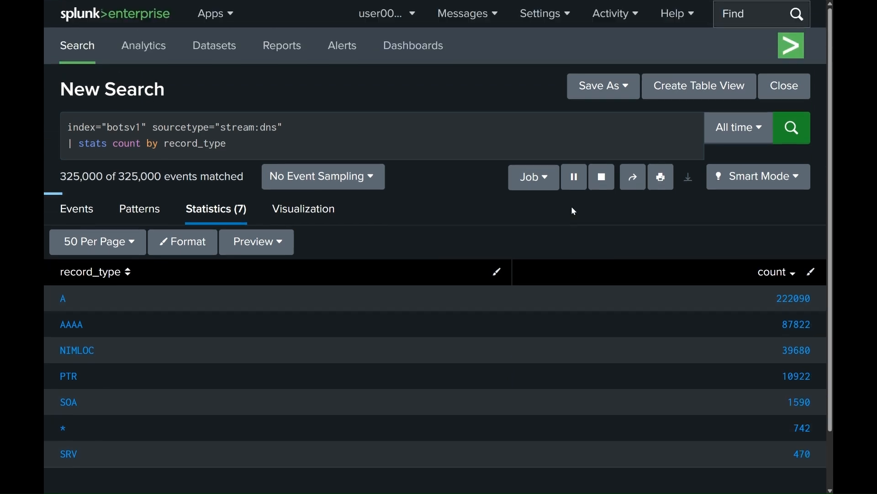
{"action": "left_click", "coordinate": [603, 178]}
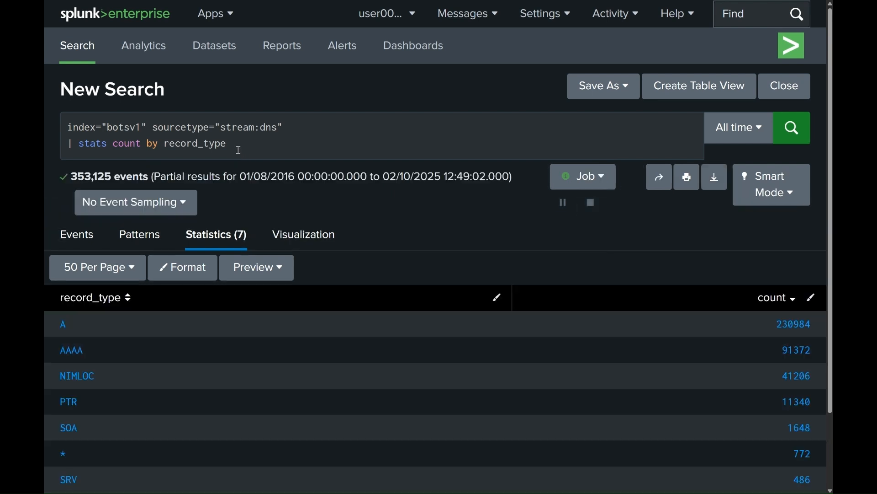
- Replace the stats line of the search with "| eval domin_length=len(query)" to calculate each query's length
{"action": "left_click_drag", "start_coordinate": [239, 150], "coordinate": [69, 147]}
{"action": "key", "text": "BackSpace"}
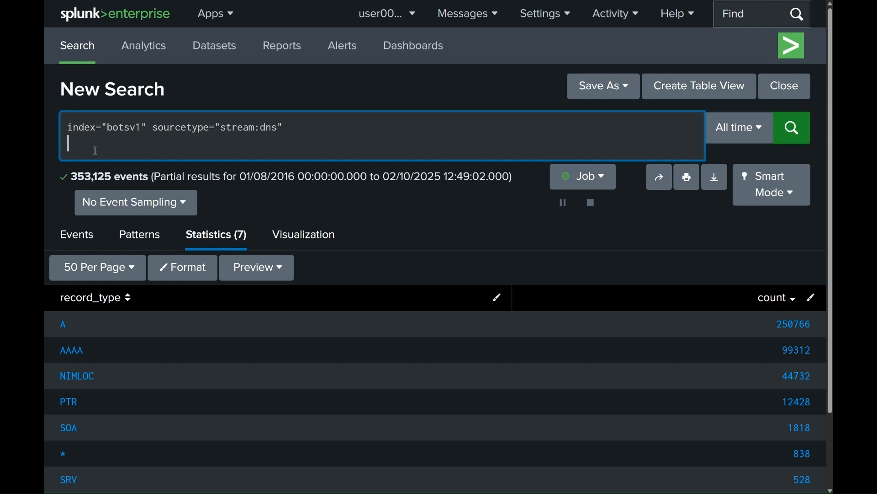
{"action": "key", "text": "ctrl+plus"}
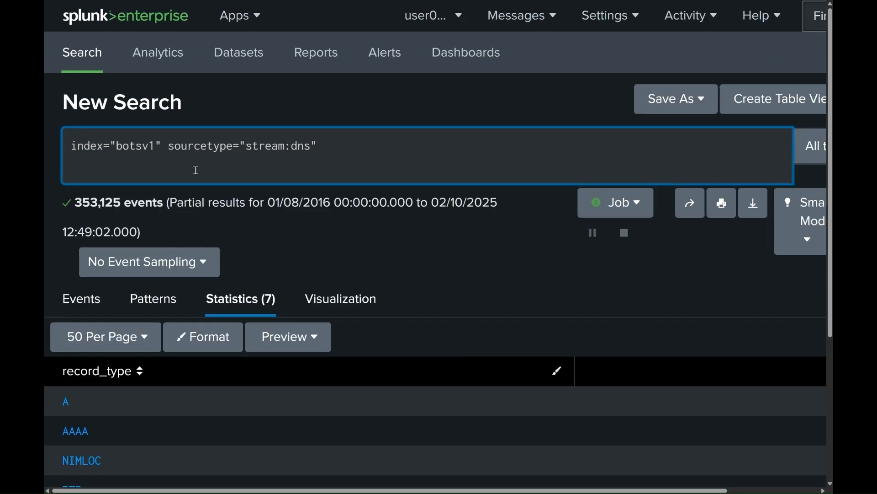
{"action": "type", "text": "|"}
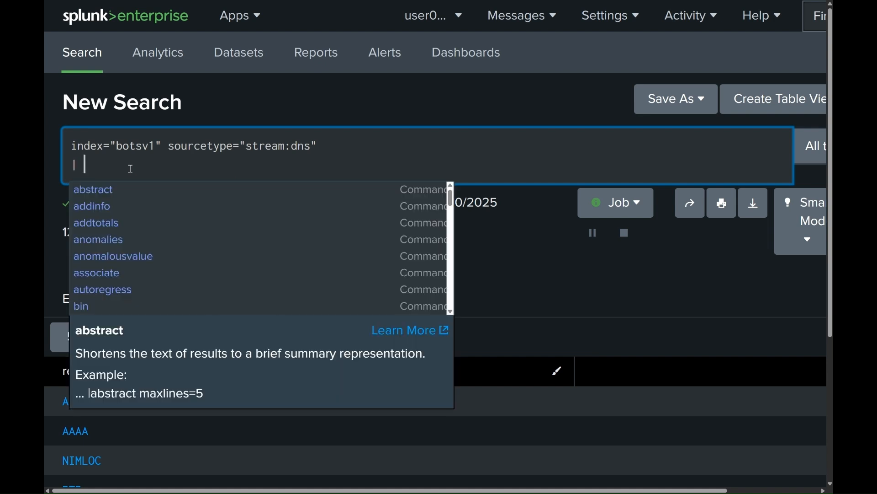
{"action": "type", "text": " eval d"}
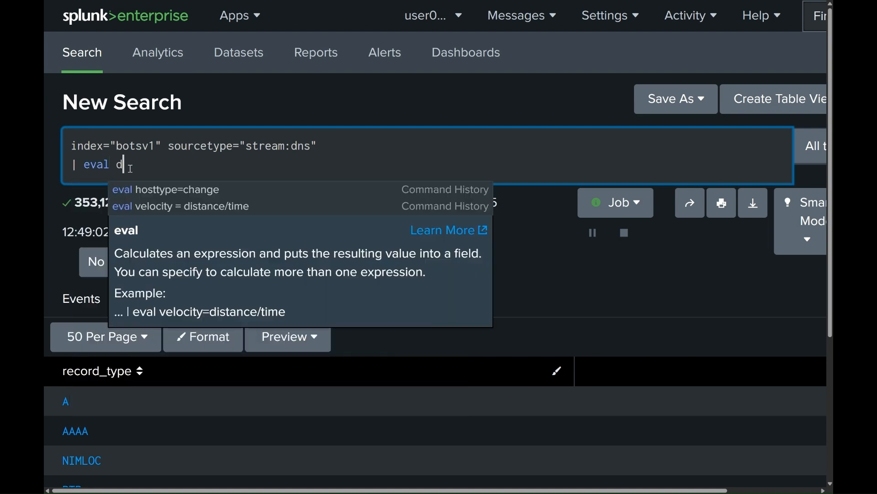
{"action": "type", "text": "omin_length"}
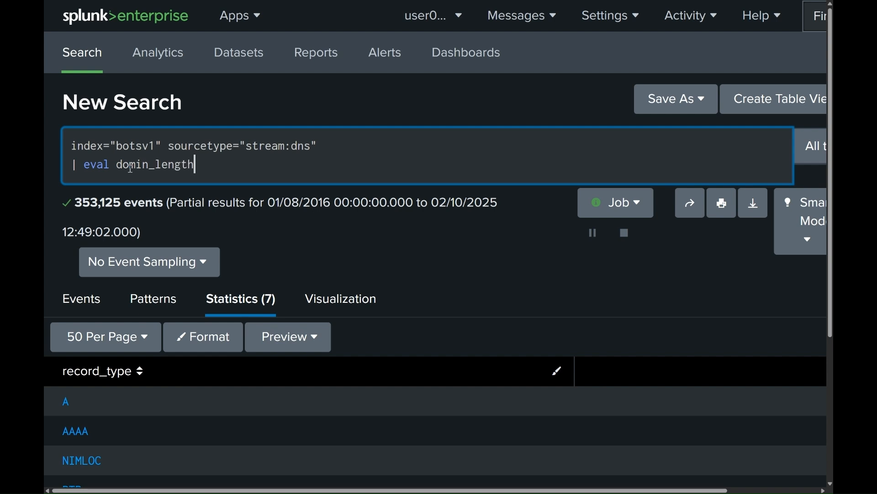
{"action": "type", "text": "=len(query)"}
{"action": "key", "text": "Return"}
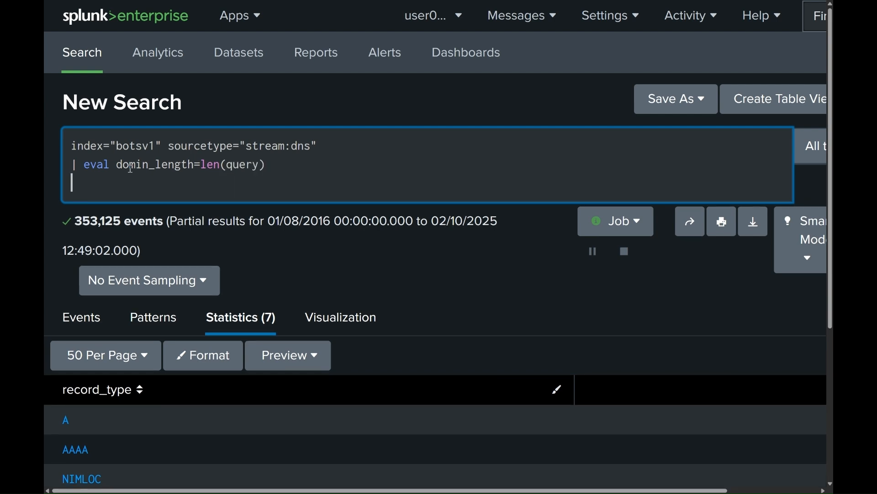
- Filter for long queries by adding the line "| where domain_length > 50" below the eval command
{"action": "type", "text": "| where "}
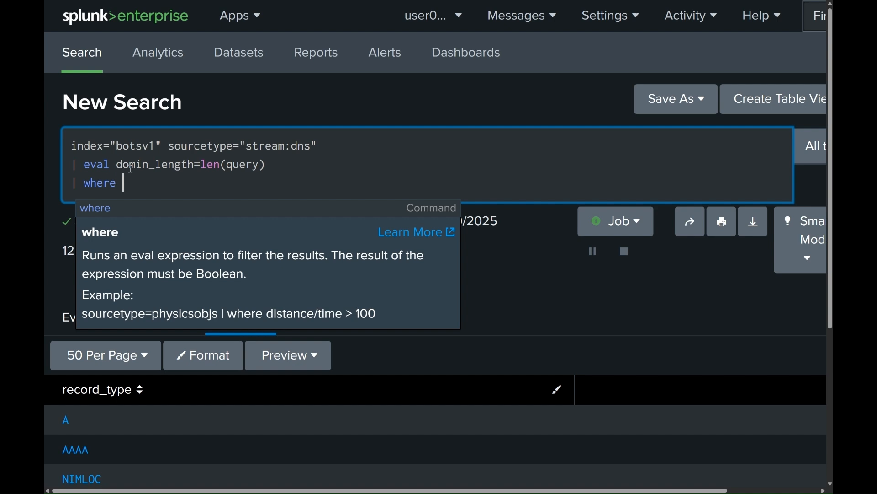
{"action": "type", "text": "domin"}
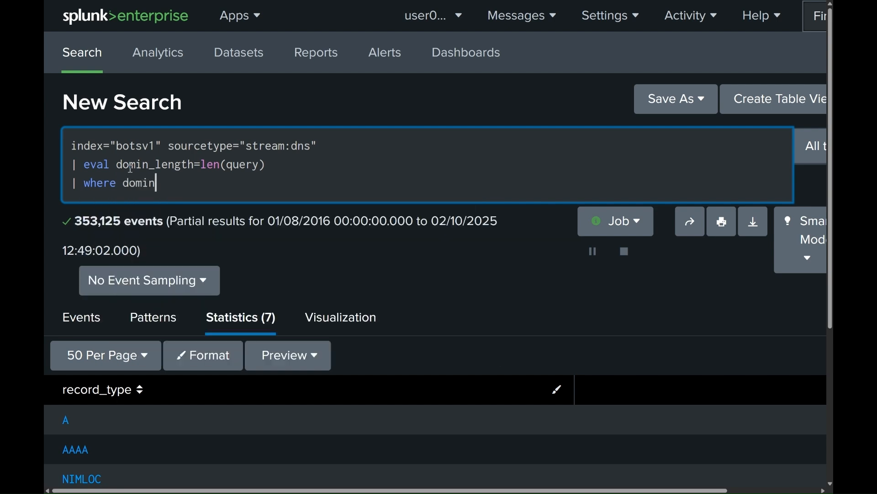
{"action": "key", "text": "BackSpace"}
{"action": "key", "text": "BackSpace"}
{"action": "type", "text": "ain_length "}
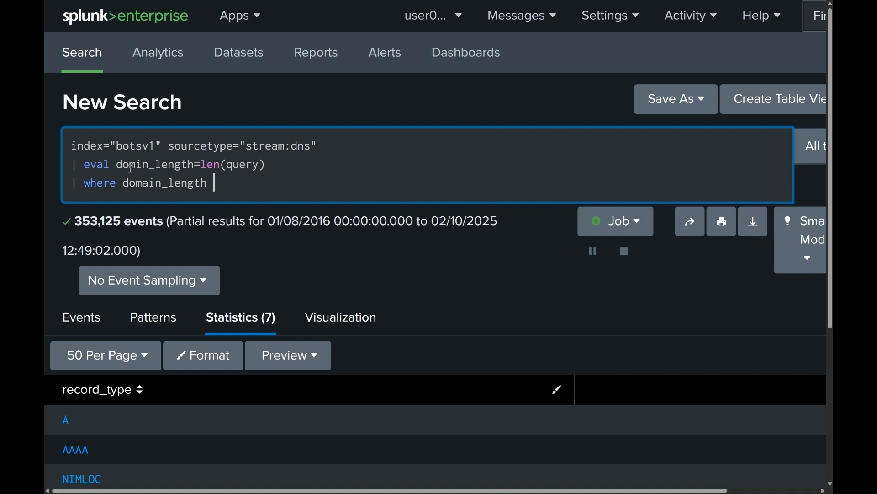
{"action": "type", "text": "> 50"}
{"action": "key", "text": "shift+Return"}
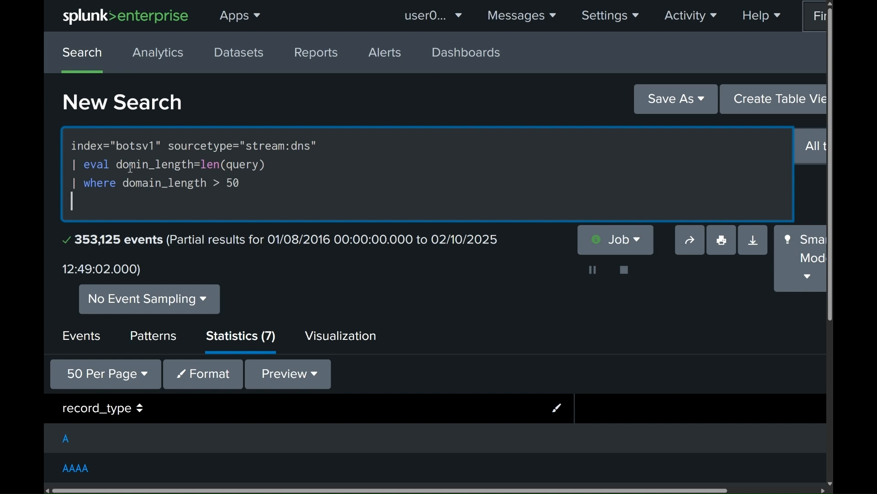
- Add the line "| table _time src_ip query domain_length" to the search and run it
{"action": "type", "text": "| table "}
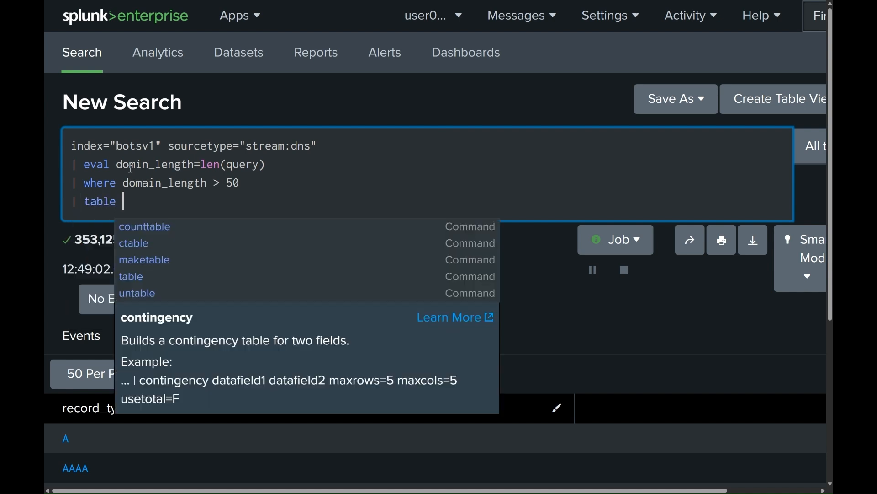
{"action": "type", "text": "_time"}
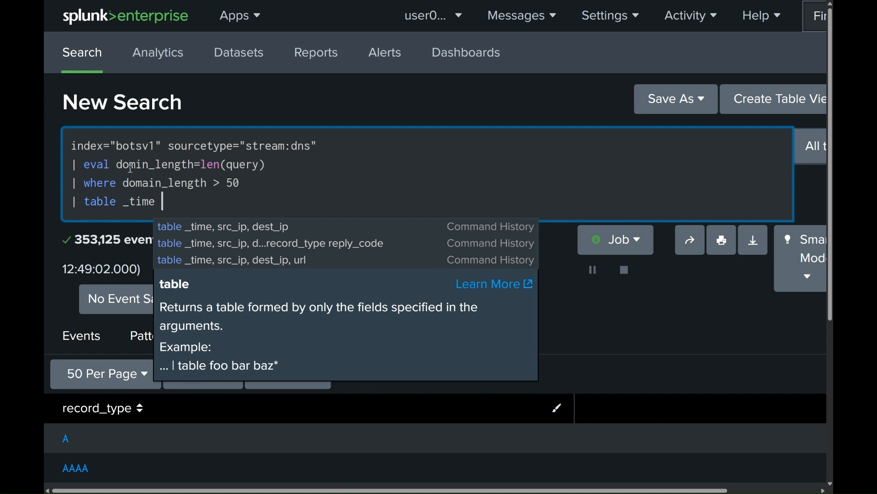
{"action": "type", "text": " src_"}
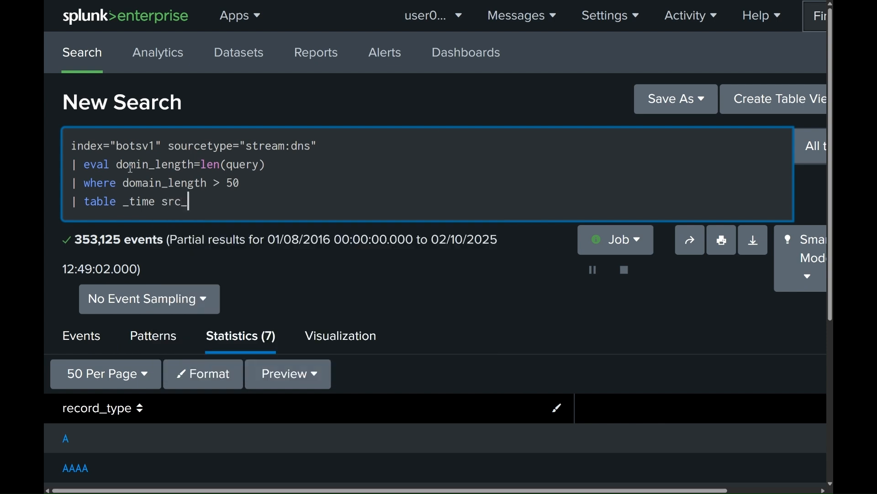
{"action": "type", "text": "ip query domain_l"}
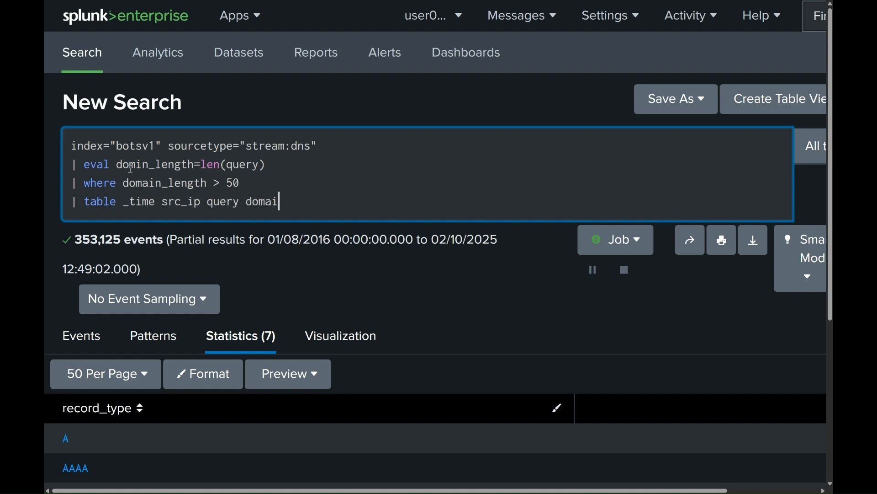
{"action": "type", "text": "ength"}
{"action": "key", "text": "Return"}
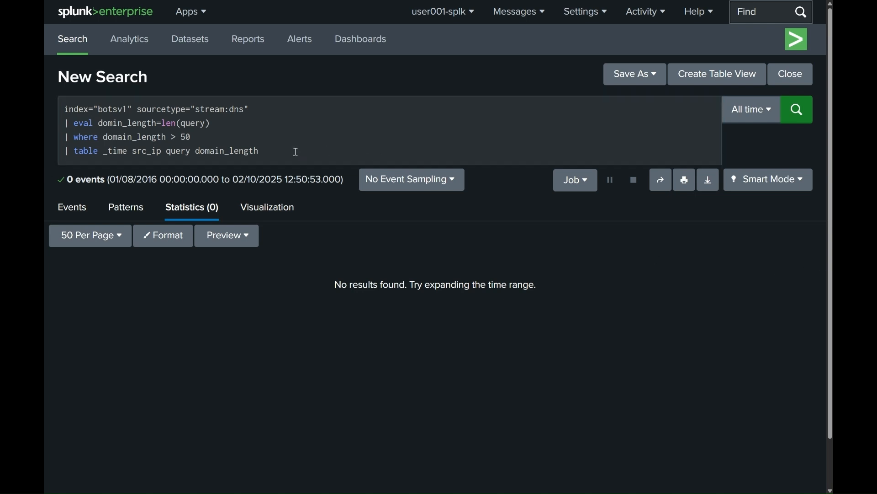
- Replace the eval, where and table lines of the search with the filter reply_code="NXDOMAIN" after the souretype term
{"action": "left_click_drag", "start_coordinate": [294, 149], "coordinate": [57, 129]}
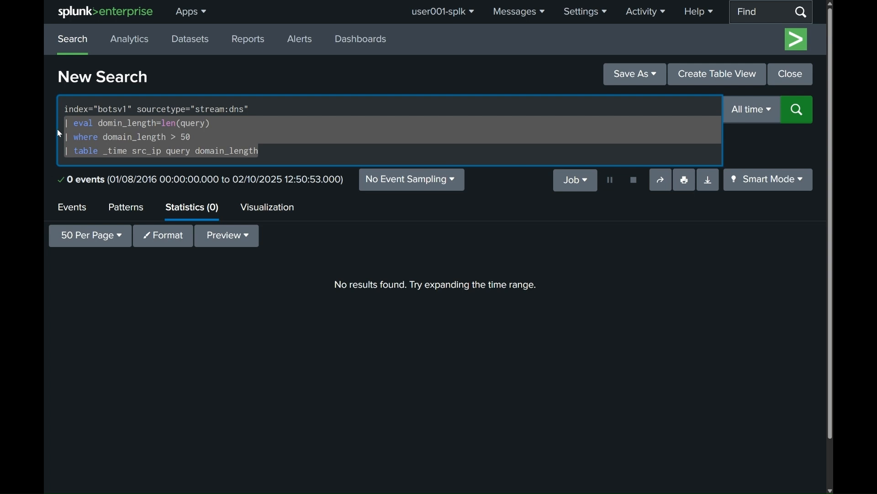
{"action": "key", "text": "BackSpace"}
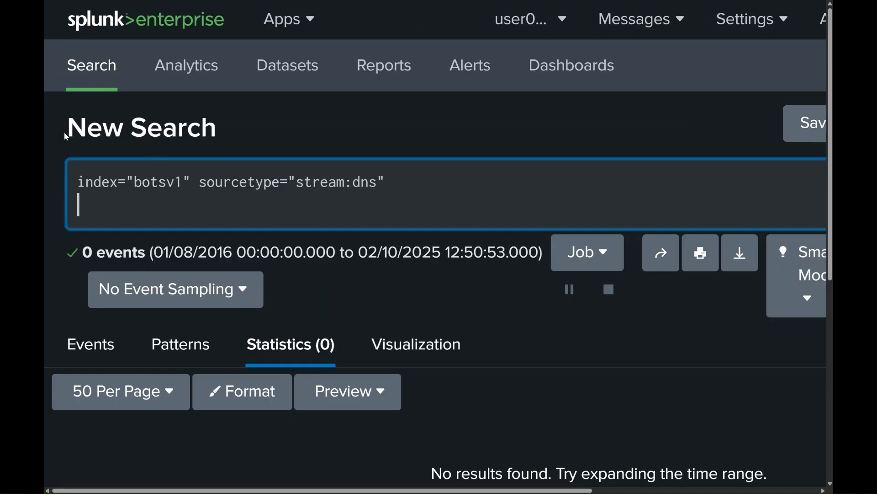
{"action": "key", "text": "BackSpace"}
{"action": "type", "text": "rep"}
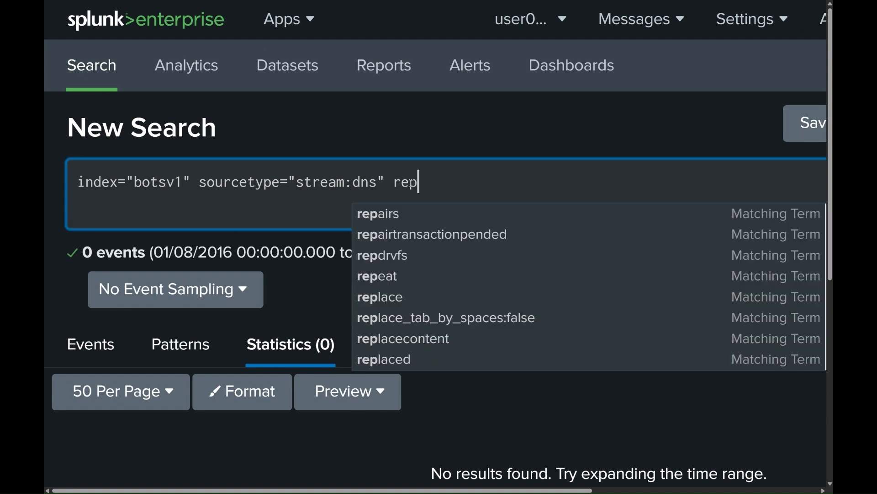
{"action": "type", "text": "ly"}
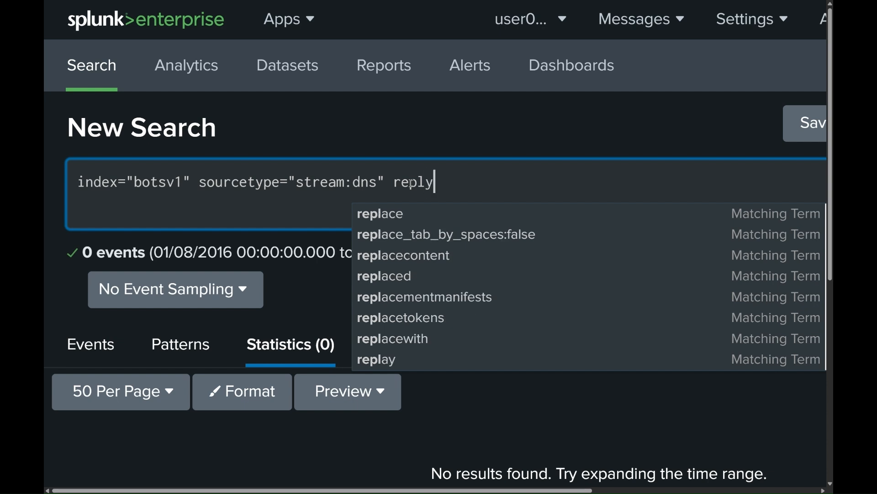
{"action": "type", "text": "_code"}
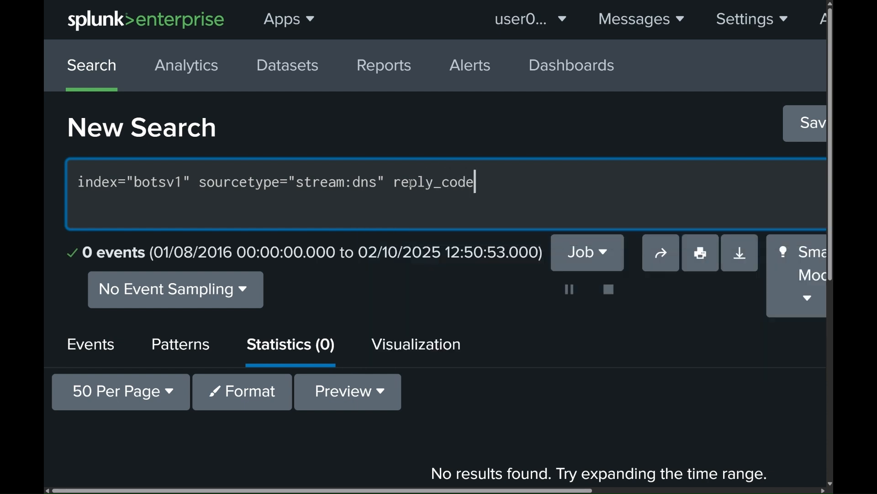
{"action": "type", "text": "=\"NXDOMAIN"}
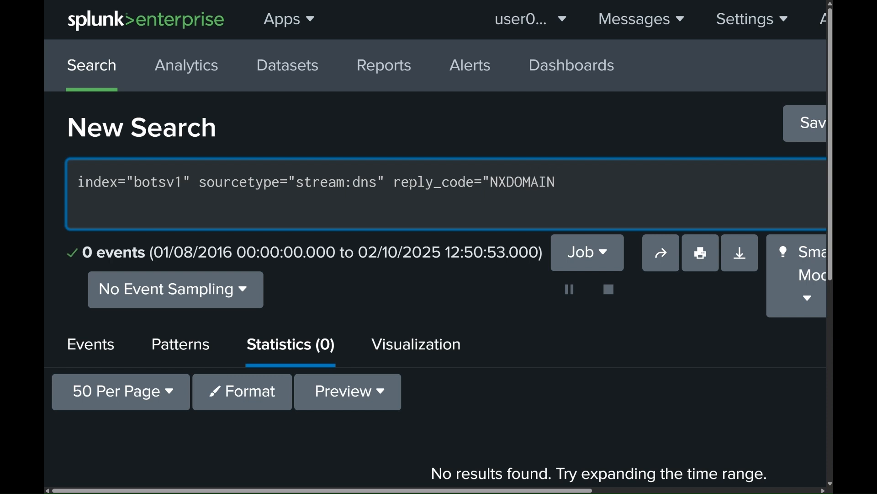
{"action": "type", "text": "\""}
- Add the line "| stats count by src_ip query" to count failed lookups per source and domain
{"action": "key", "text": "shift+Return"}
{"action": "type", "text": "| "}
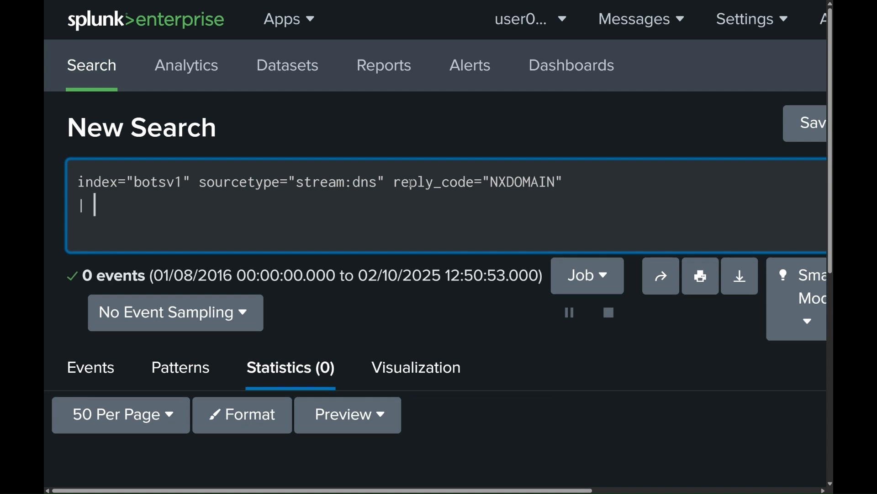
{"action": "type", "text": "stats "}
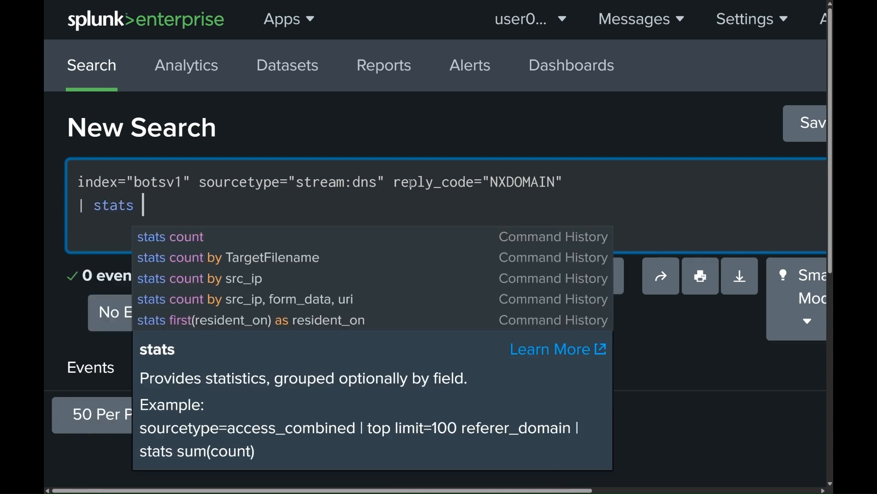
{"action": "type", "text": "count by"}
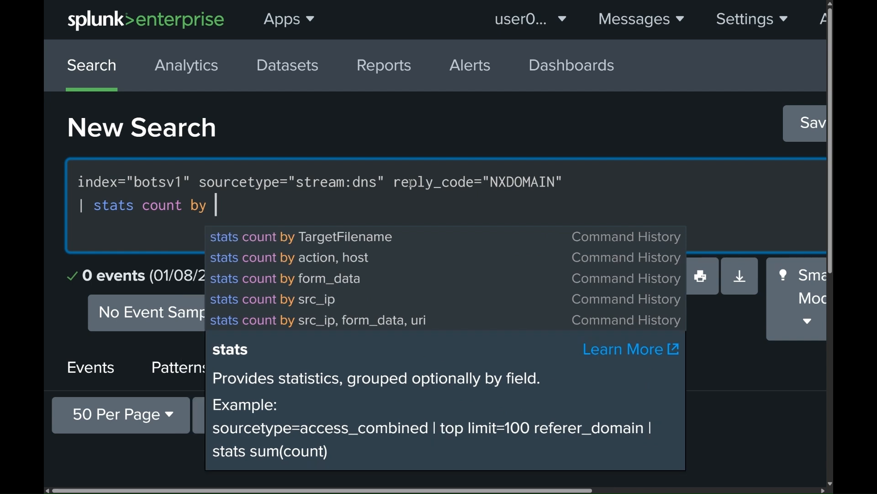
{"action": "key", "text": "Down"}
{"action": "key", "text": "Down"}
{"action": "key", "text": "Down"}
{"action": "key", "text": "Return"}
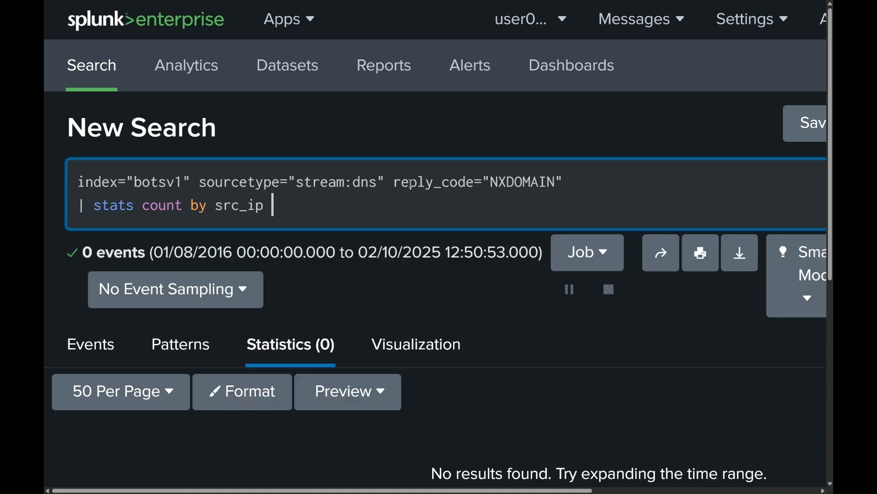
{"action": "type", "text": "query"}
- Add the line "| sort - count", run the search and view the resulting table
{"action": "key", "text": "shift+Return"}
{"action": "type", "text": "| so"}
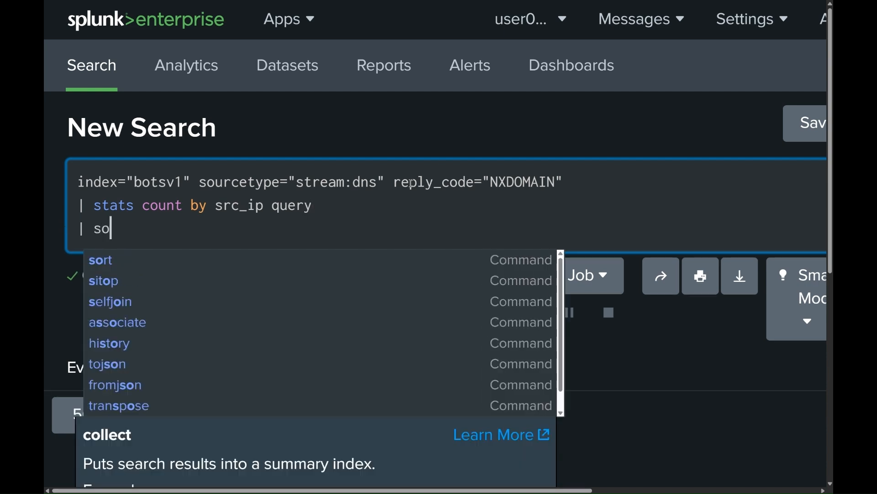
{"action": "type", "text": "rt -count"}
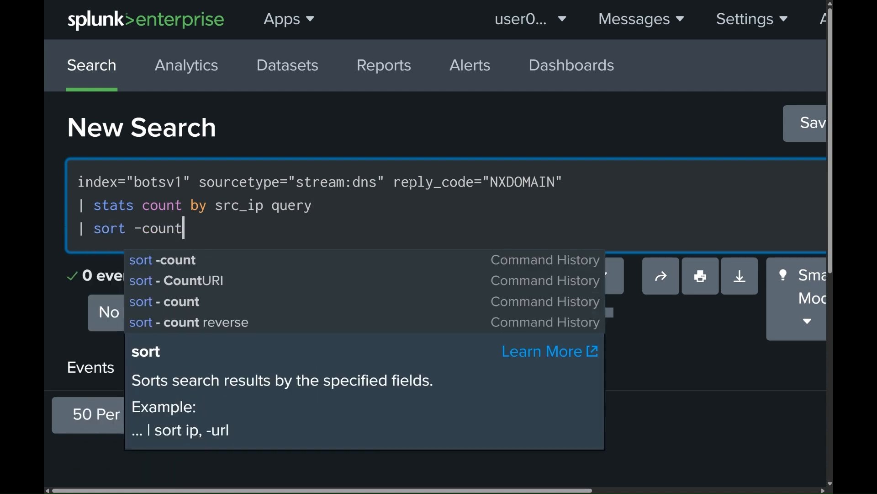
{"action": "key", "text": "Left"}
{"action": "key", "text": "Left"}
{"action": "key", "text": "Left"}
{"action": "key", "text": "Left"}
{"action": "key", "text": "Left"}
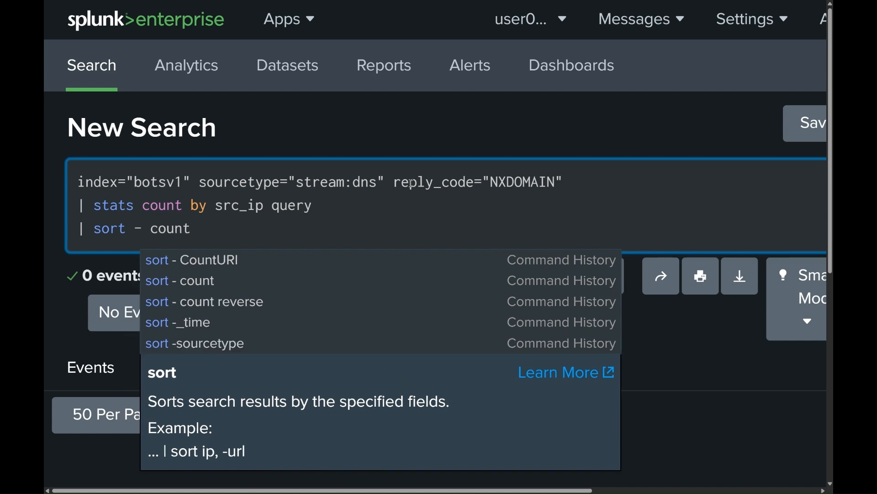
{"action": "key", "text": "Return"}
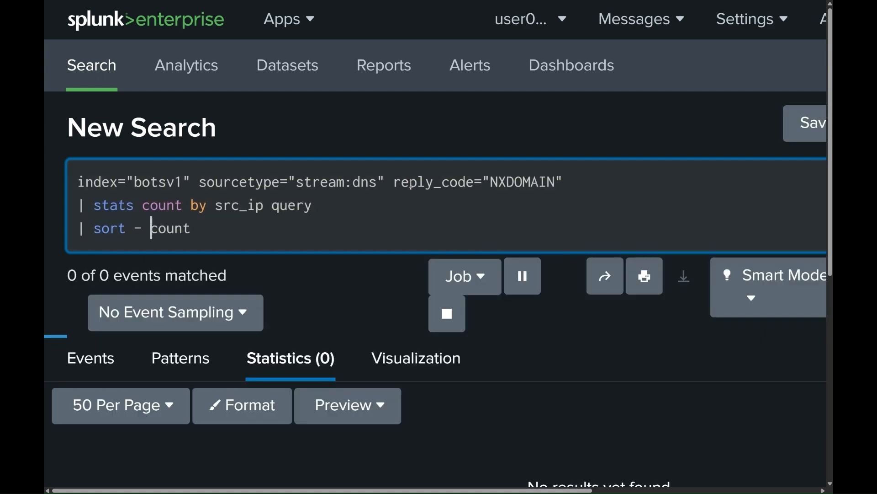
{"action": "key", "text": "ctrl+minus"}
{"action": "key", "text": "ctrl+minus"}
{"action": "key", "text": "ctrl+minus"}
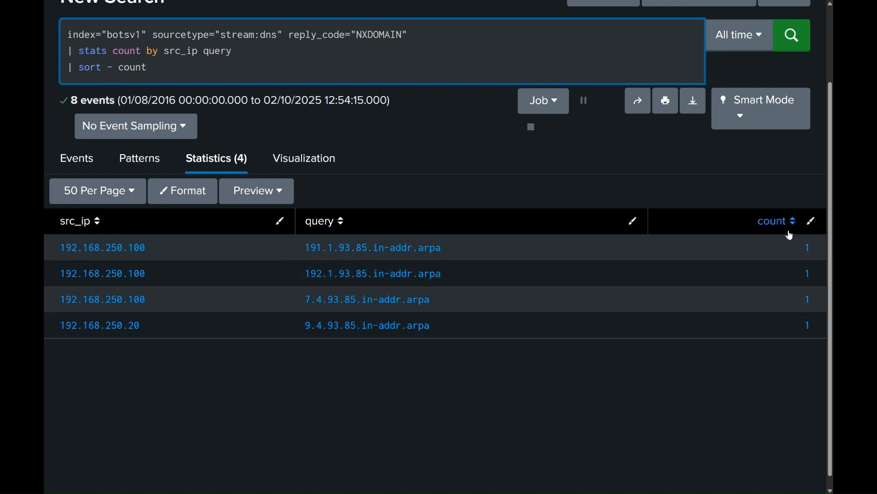
{"action": "scroll", "coordinate": [174, 297], "scroll_direction": "up", "scroll_amount": 3}
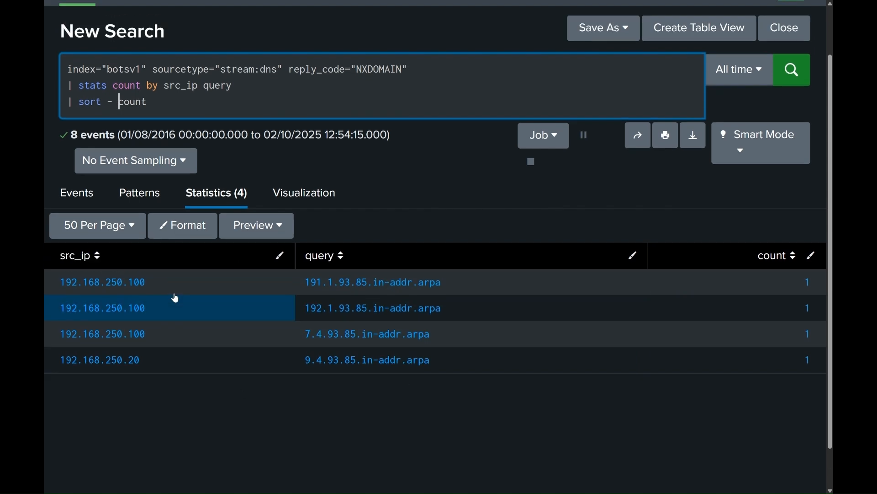
- Remove the stats and sort lines and the reply_code filter, keeping only the index and sourcetype terms
{"action": "left_click_drag", "start_coordinate": [172, 160], "coordinate": [68, 143]}
{"action": "key", "text": "BackSpace"}
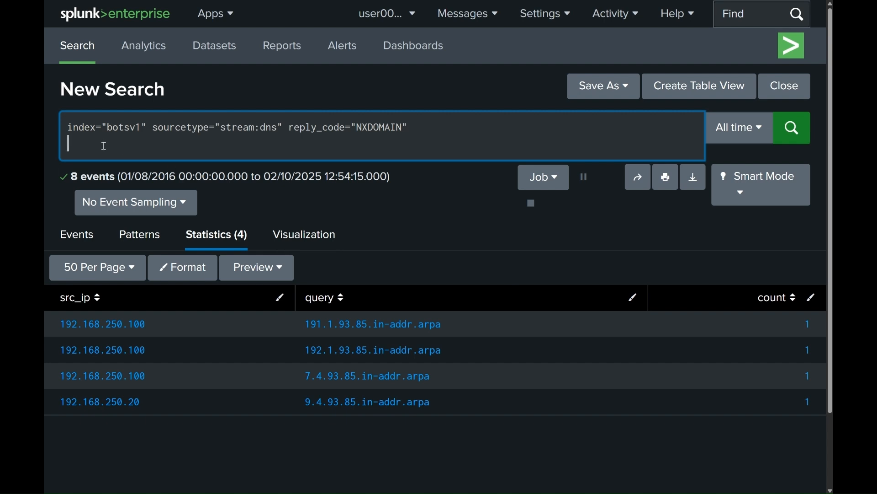
{"action": "left_click_drag", "start_coordinate": [288, 130], "coordinate": [446, 132]}
{"action": "key", "text": "BackSpace"}
{"action": "key", "text": "shift+Return"}
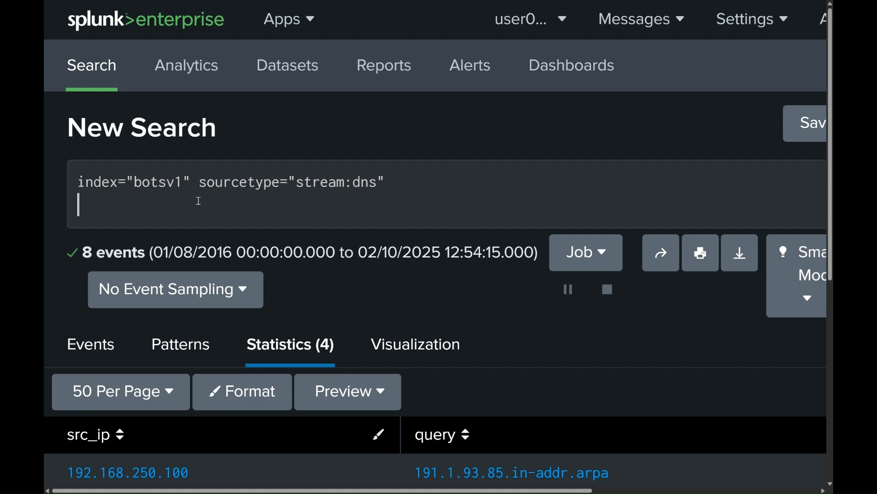
- Add the line "| stats count by query" to count the DNS events for each queried domain
{"action": "type", "text": "|"}
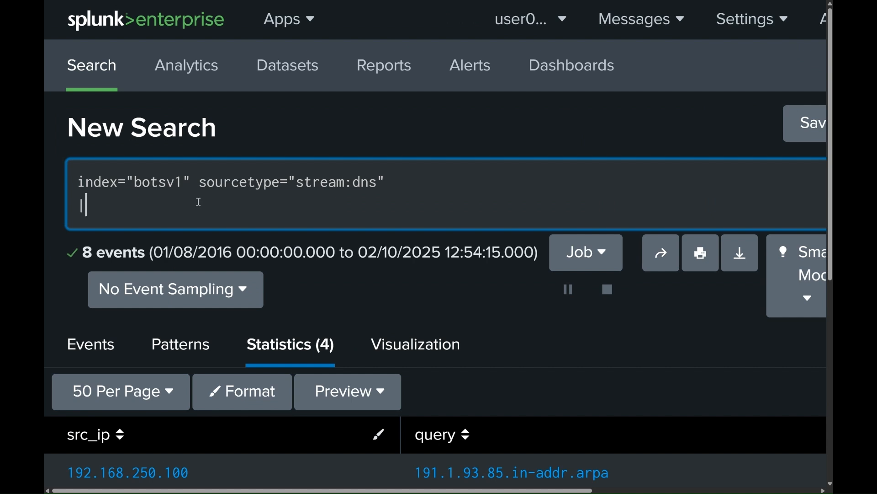
{"action": "type", "text": " stats "}
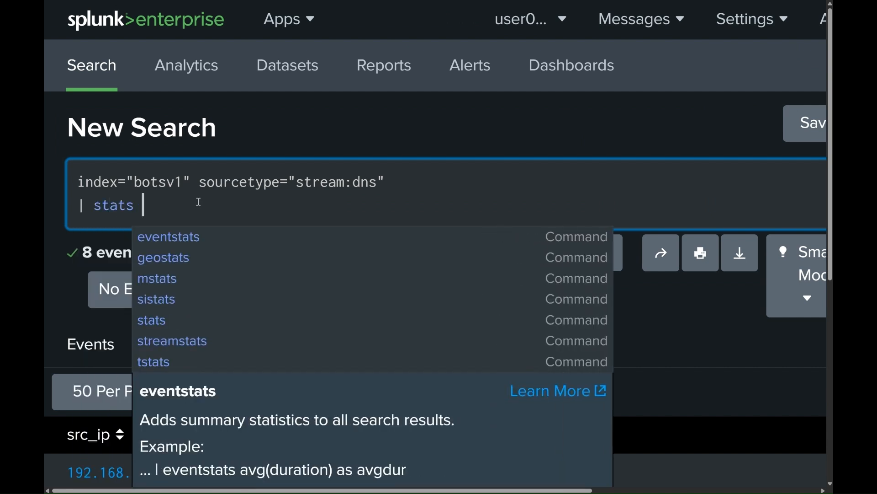
{"action": "type", "text": "count "}
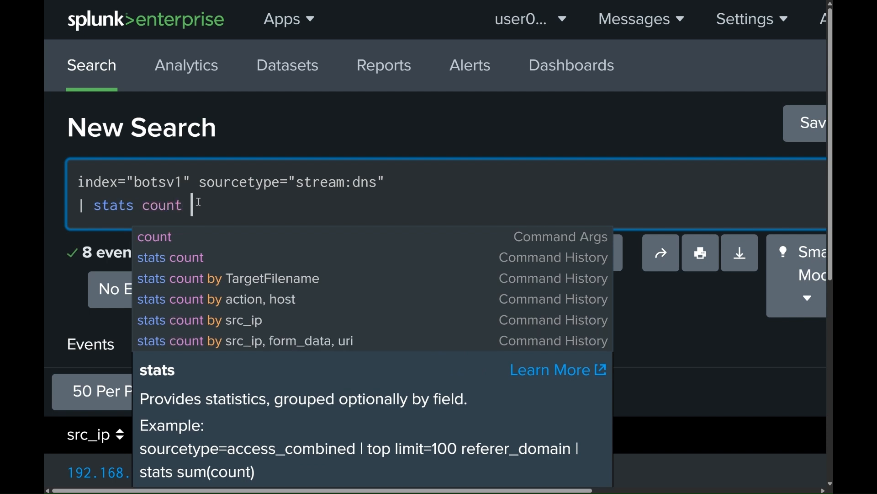
{"action": "type", "text": "by query"}
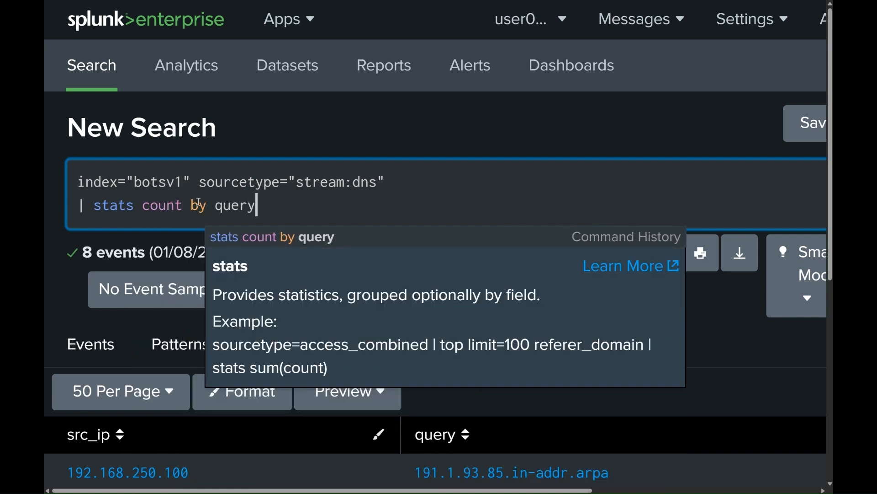
- Filter for rare domains by adding the line "| where count < 5" below the stats command
{"action": "key", "text": "Return"}
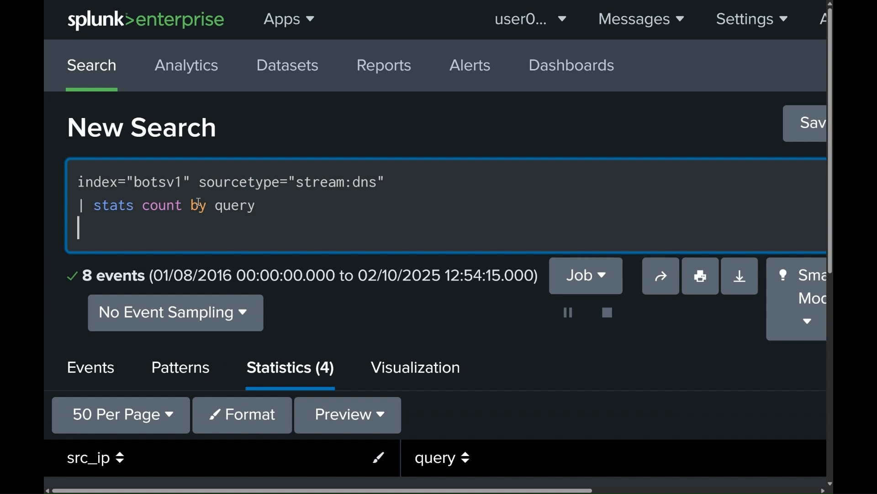
{"action": "type", "text": "| where "}
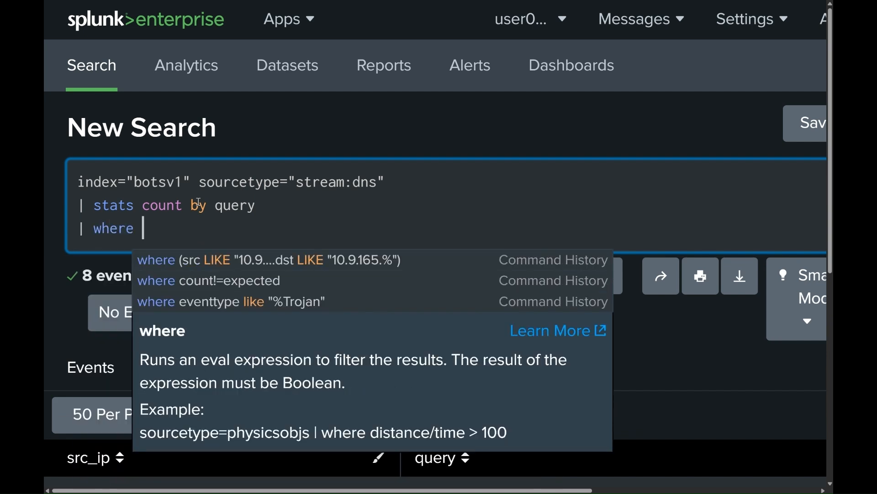
{"action": "type", "text": "count "}
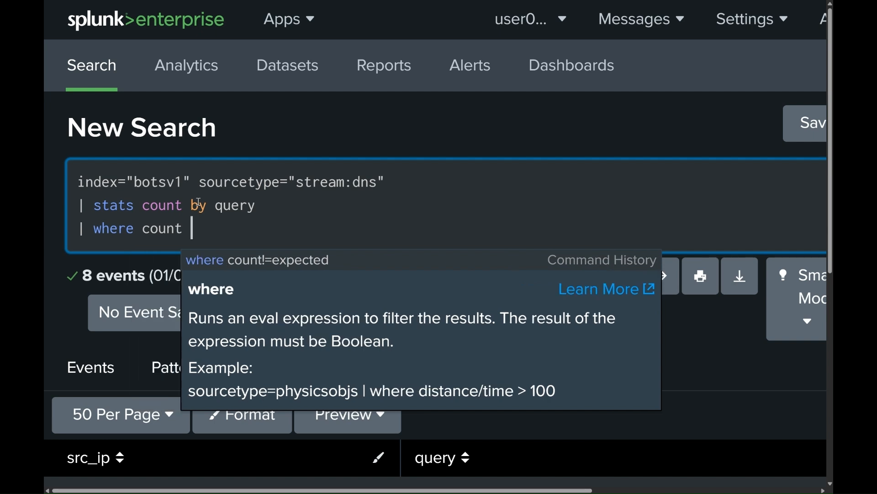
{"action": "type", "text": "< "}
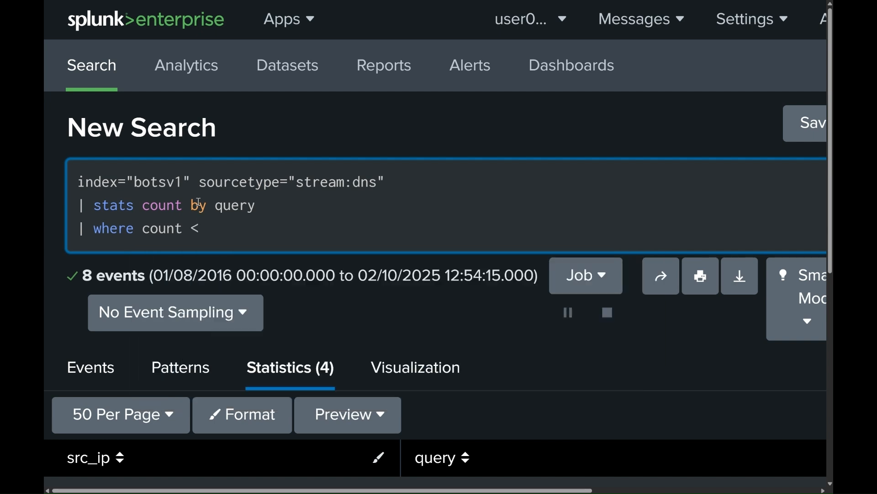
{"action": "type", "text": "5"}
- Add the line "| table query count", run the search and stop its job before it finishes
{"action": "key", "text": "Return"}
{"action": "type", "text": "| table query"}
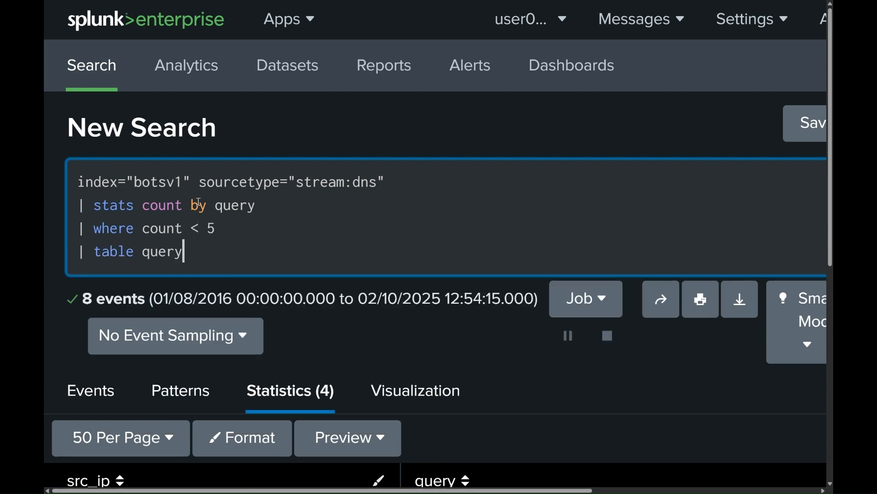
{"action": "type", "text": " count"}
{"action": "key", "text": "Return"}
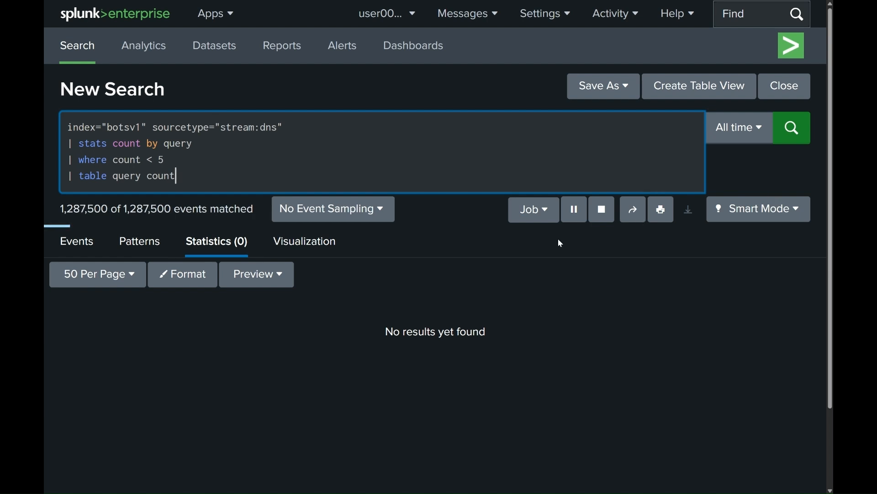
{"action": "left_click", "coordinate": [602, 216]}
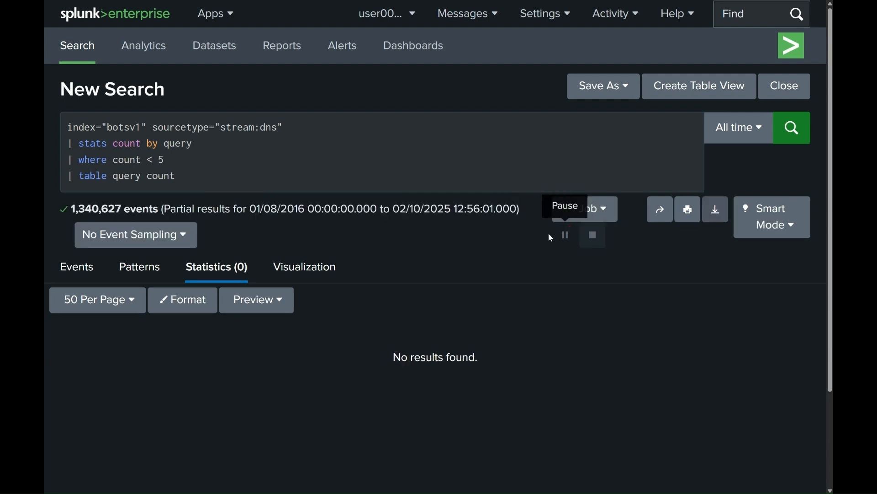
- Replace the stats, where and table lines with | rex filed=query "\.(?<tld>[a-z]+)$ to extract the top-level domain
{"action": "left_click_drag", "start_coordinate": [198, 176], "coordinate": [72, 159]}
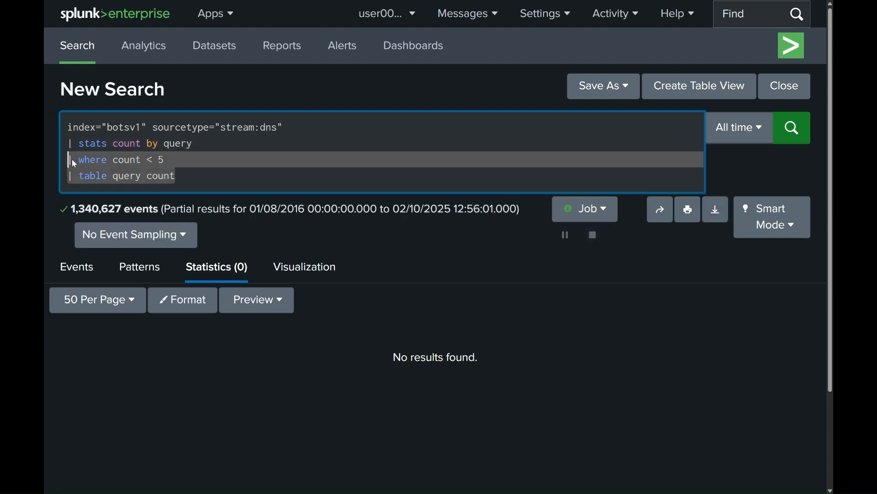
{"action": "key", "text": "BackSpace"}
{"action": "key", "text": "BackSpace"}
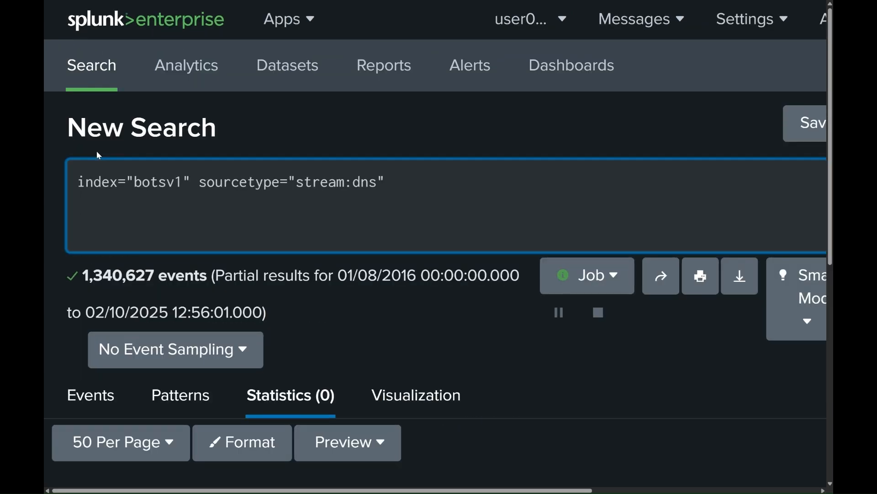
{"action": "type", "text": "| rex"}
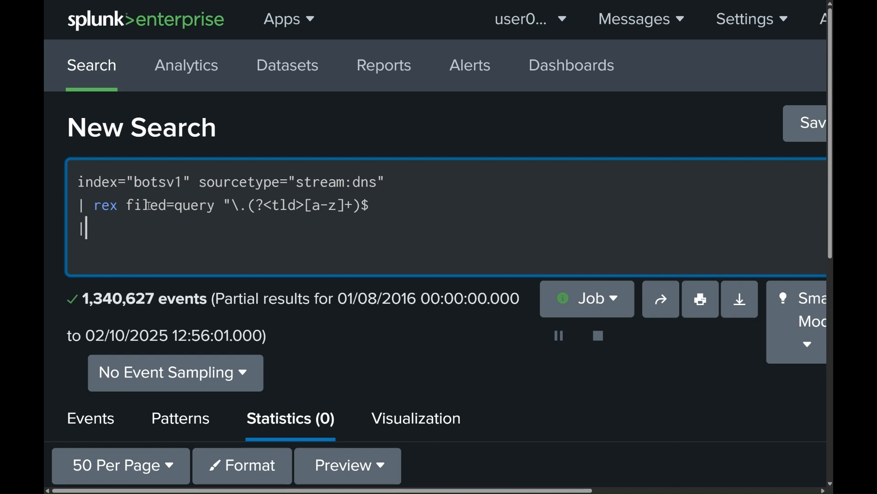
- Filter for suspicious top-level domains by adding the line | search tld IN ("xyz", "top", "info", "pw", "cc")
{"action": "type", "text": "search tld "}
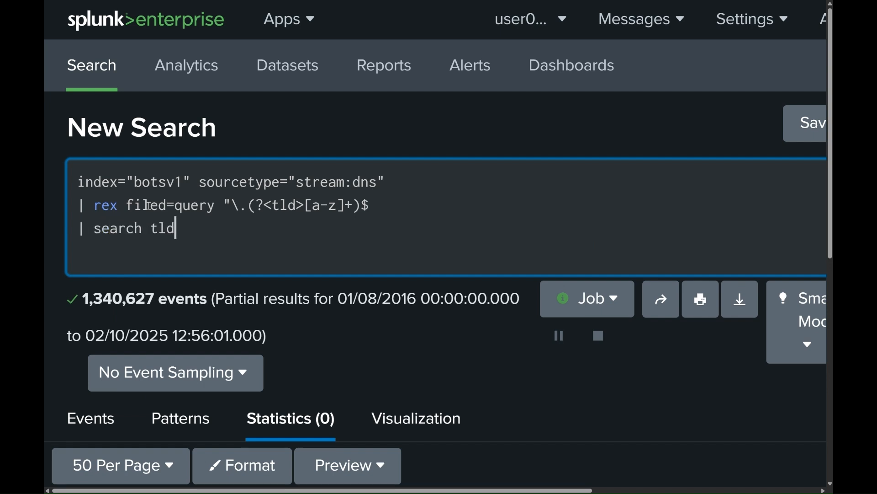
{"action": "type", "text": "IN ("}
{"action": "key", "text": "BackSpace"}
{"action": "key", "text": "BackSpace"}
{"action": "key", "text": "BackSpace"}
{"action": "key", "text": "BackSpace"}
{"action": "type", "text": "in"}
{"action": "key", "text": "BackSpace"}
{"action": "key", "text": "BackSpace"}
{"action": "type", "text": "IN (\"xyz\""}
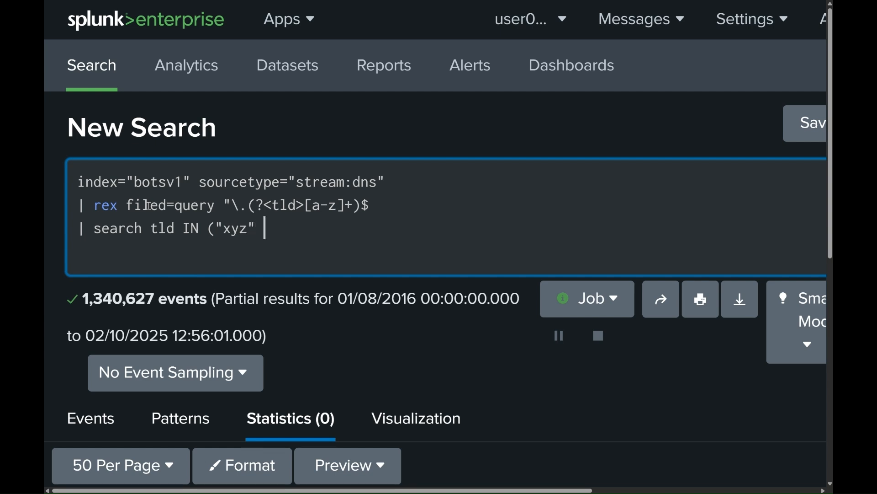
{"action": "key", "text": "BackSpace"}
{"action": "type", "text": ", \"top\", \"info"}
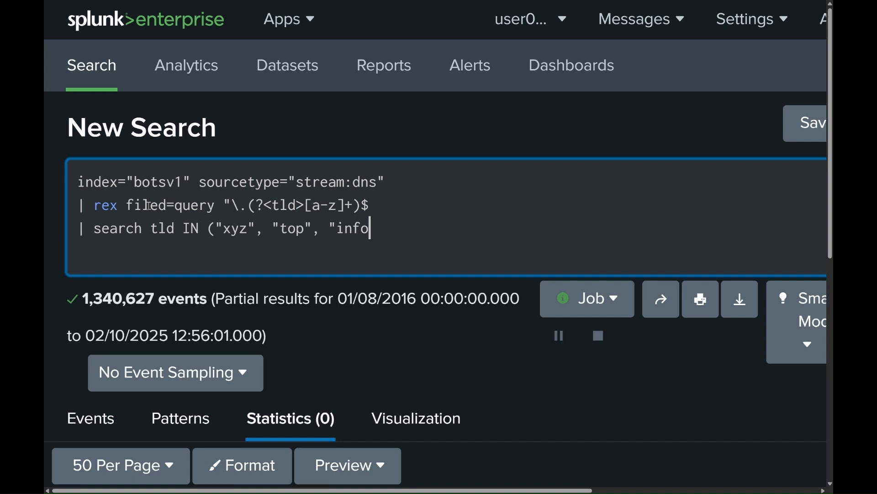
{"action": "type", "text": "\", \""}
{"action": "type", "text": "pw\", \"cc"}
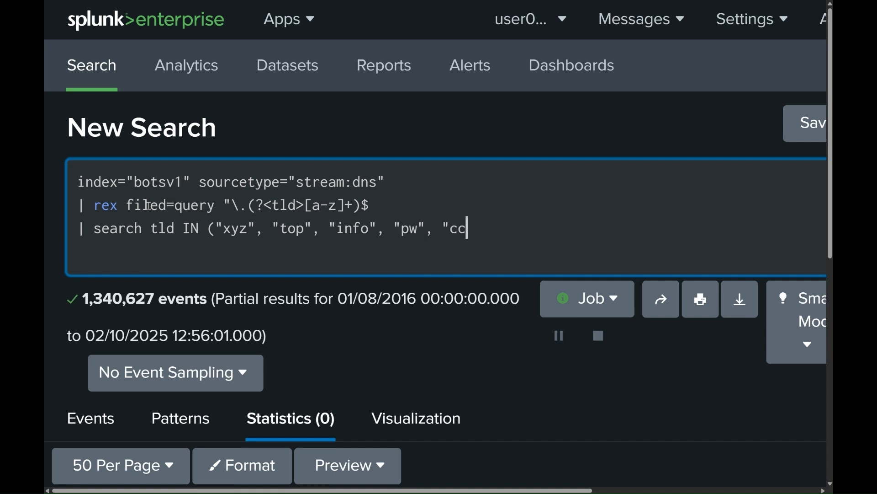
{"action": "type", "text": "\")"}
- Add the line | stats count by query src_ip below the tld filter and run the search
{"action": "key", "text": "Return"}
{"action": "type", "text": "| stats"}
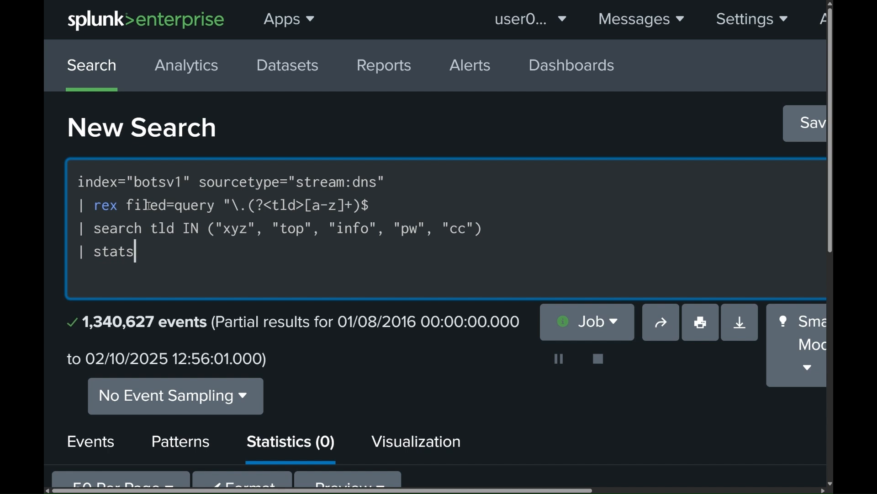
{"action": "type", "text": " count by"}
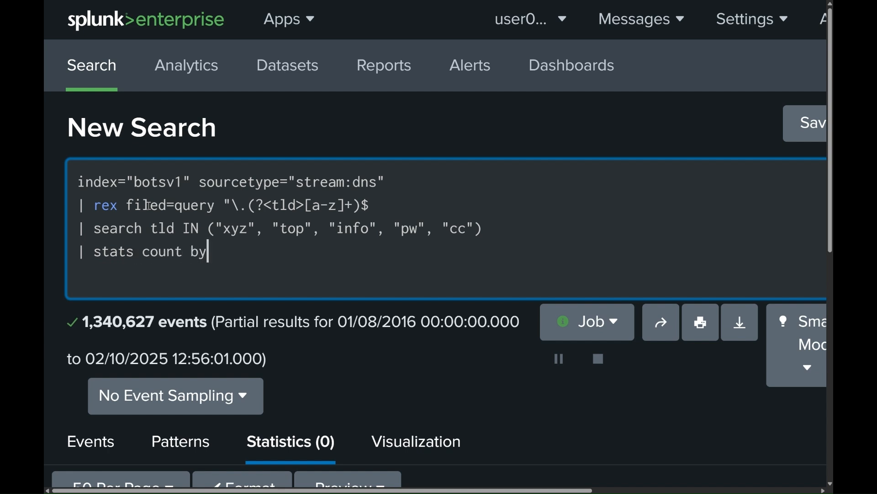
{"action": "type", "text": " query src_ip"}
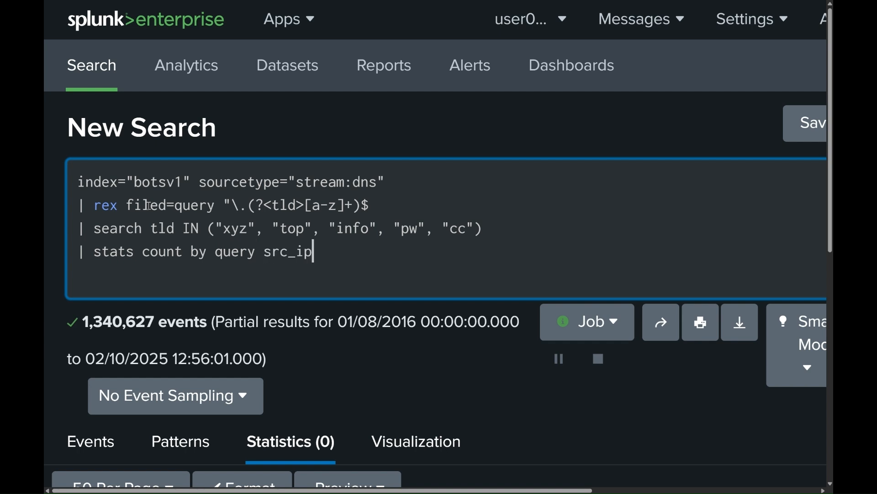
{"action": "key", "text": "Return"}
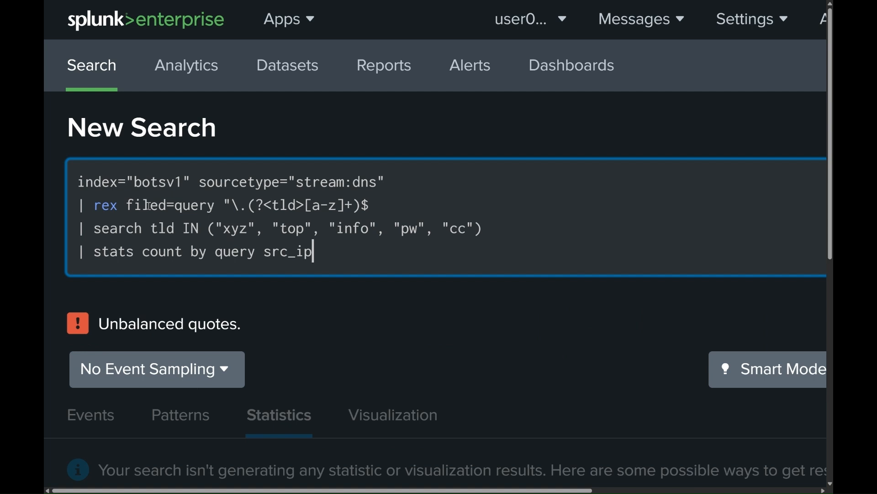
- Correct the rex line to | rex field=query "\.(?<tld>[a-z]+)$" and run the search again
{"action": "key", "text": "ctrl+minus"}
{"action": "key", "text": "ctrl+minus"}
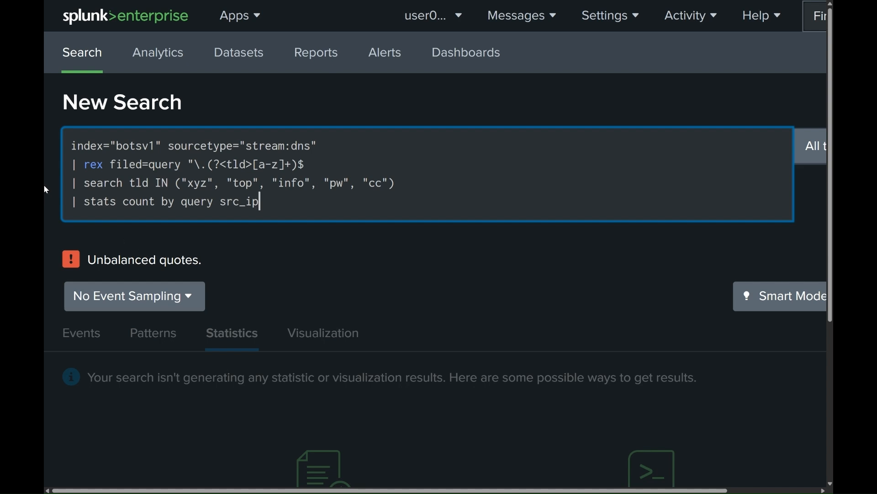
{"action": "double_click", "coordinate": [130, 164]}
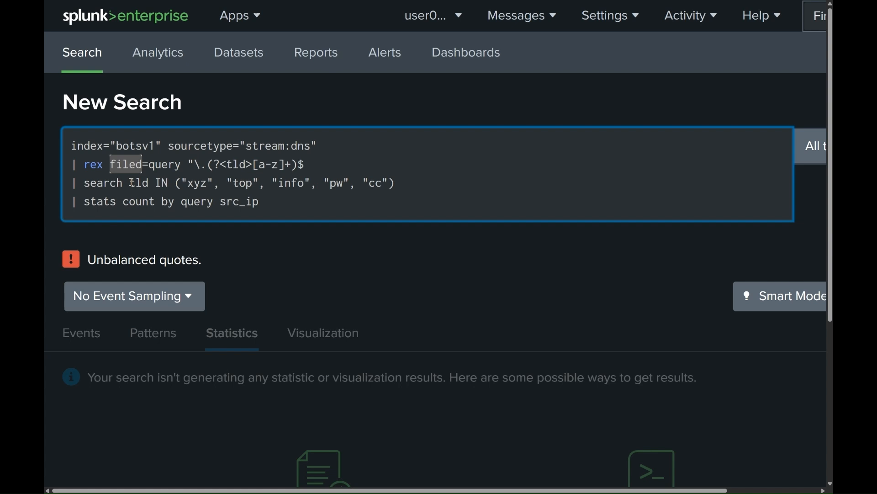
{"action": "type", "text": "fi"}
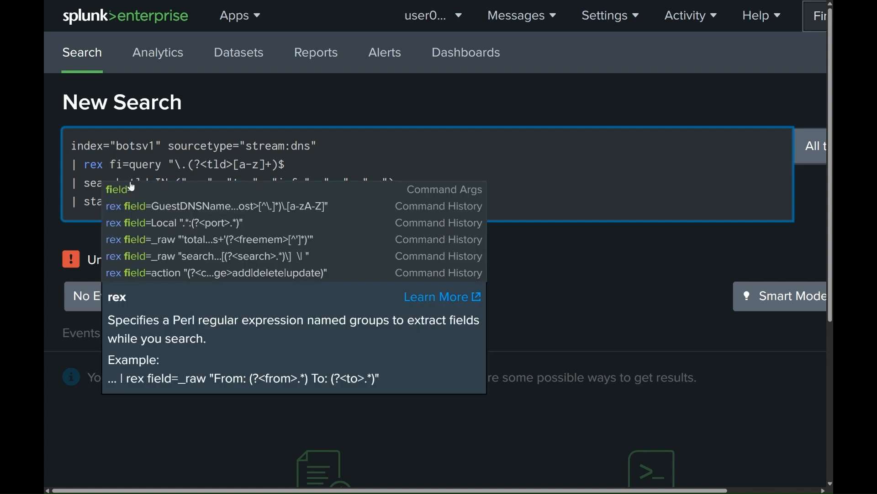
{"action": "type", "text": "eld"}
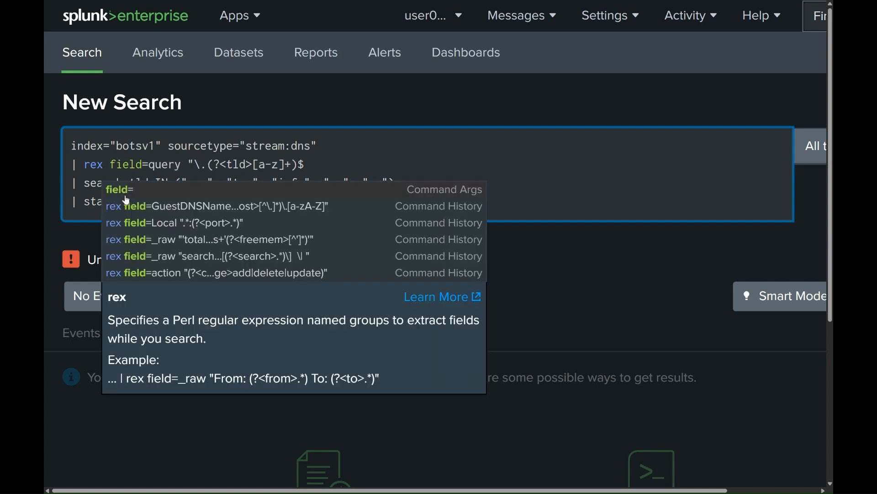
{"action": "left_click", "coordinate": [313, 168]}
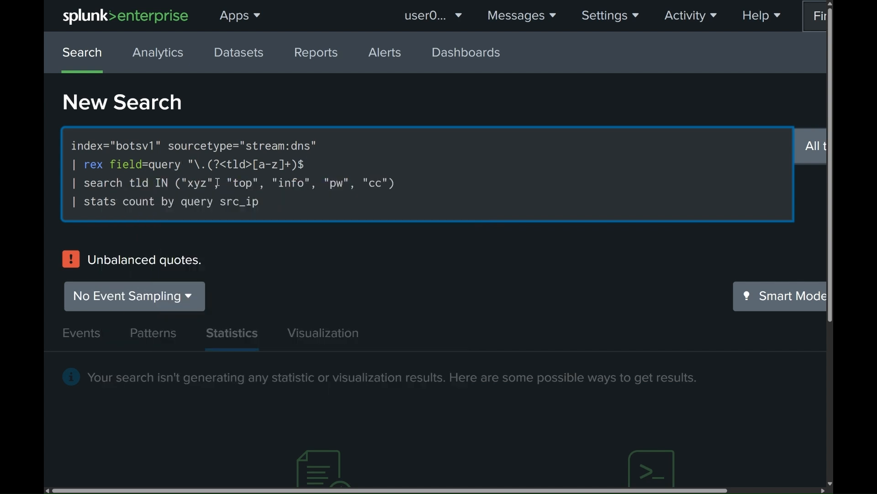
{"action": "left_click", "coordinate": [275, 201]}
{"action": "left_click", "coordinate": [307, 166]}
{"action": "type", "text": "\""}
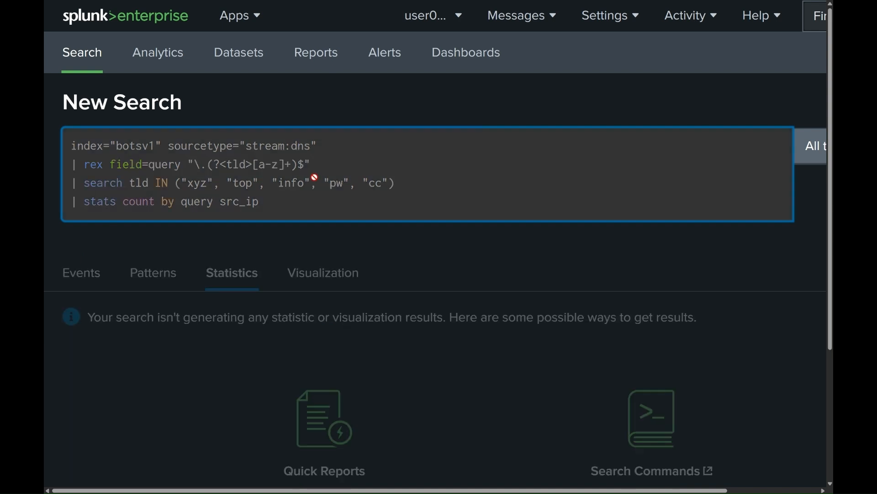
{"action": "key", "text": "Return"}
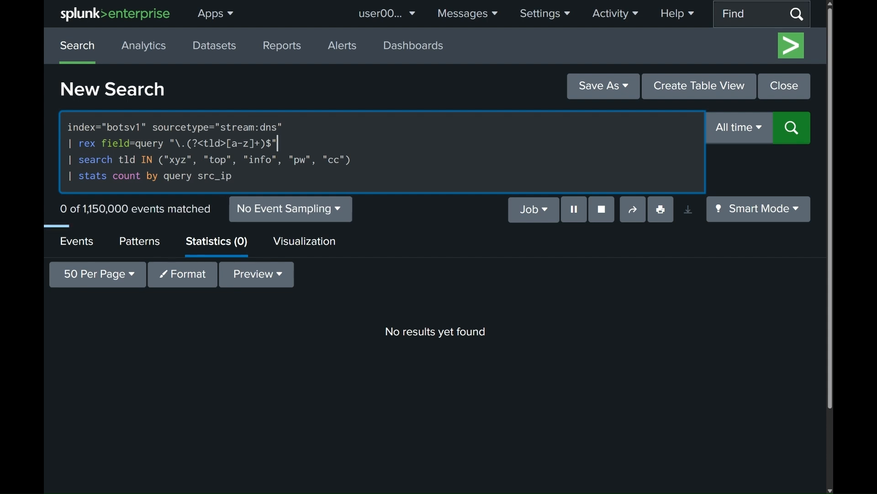
- Stop the running search job and delete the rex, search and stats lines from the query
{"action": "left_click", "coordinate": [601, 211]}
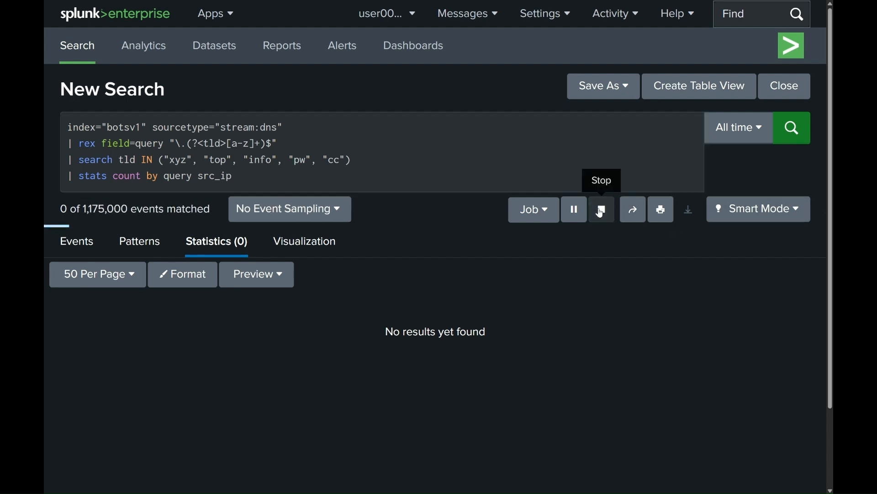
{"action": "left_click_drag", "start_coordinate": [249, 179], "coordinate": [70, 144]}
{"action": "key", "text": "BackSpace"}
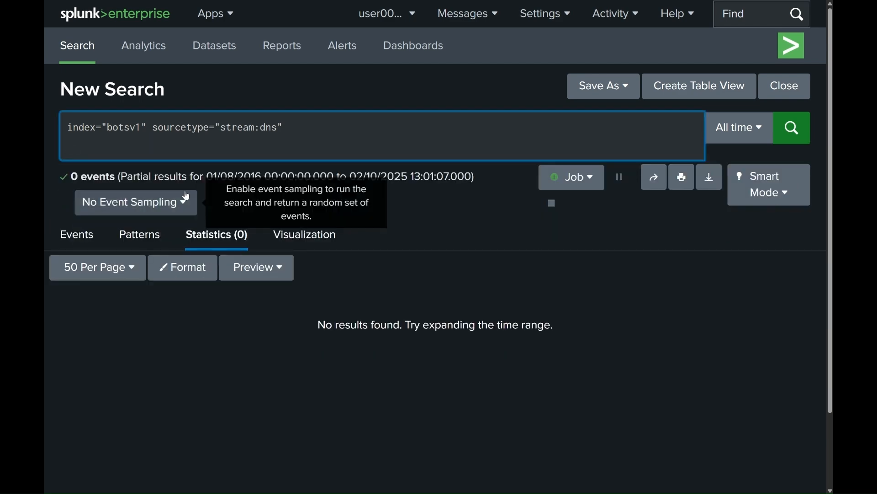
- Add the wildcard filter query="*" after the stream:dns sourcetype on the first line
{"action": "scroll", "coordinate": [186, 191], "scroll_direction": "up", "scroll_amount": 2, "text": "ctrl"}
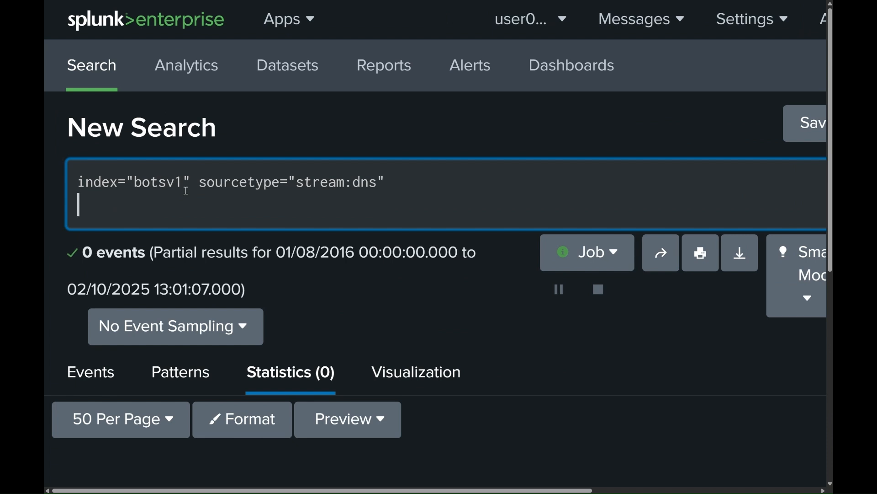
{"action": "left_click", "coordinate": [413, 181]}
{"action": "type", "text": "query"}
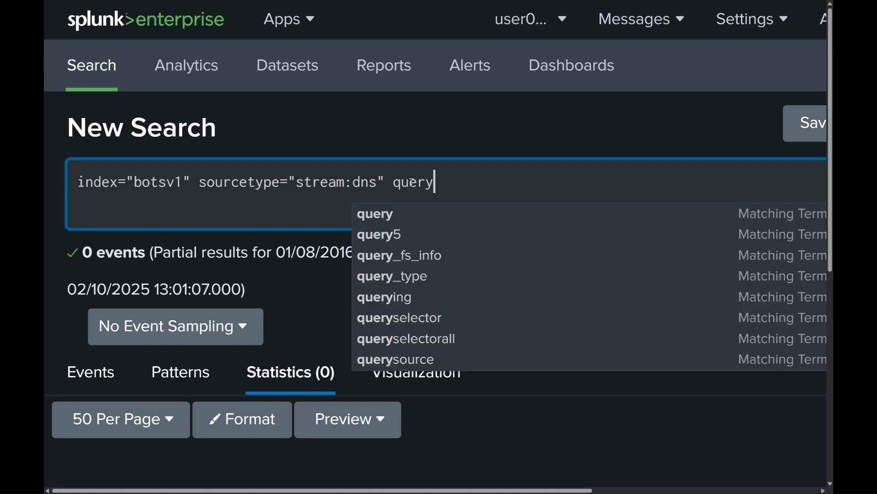
{"action": "type", "text": "="}
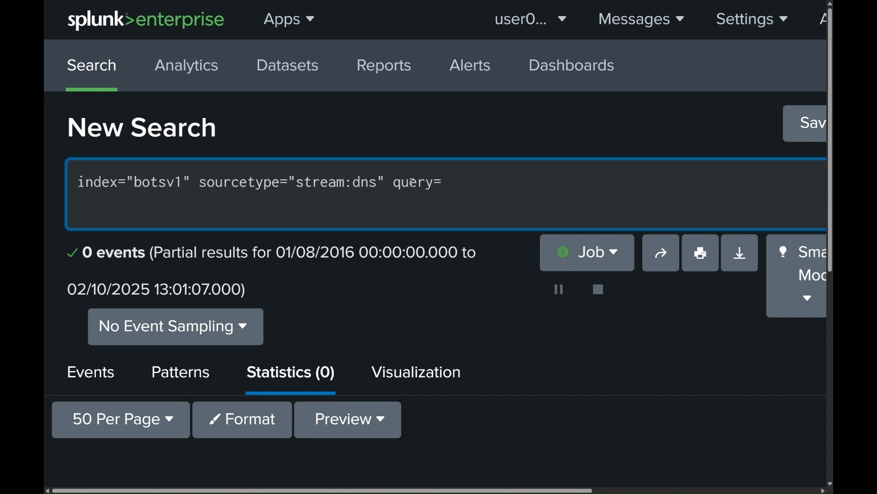
{"action": "type", "text": "\"*\""}
- Add the line | table _time scr_ip query dest_ip and run the search
{"action": "key", "text": "shift+Return"}
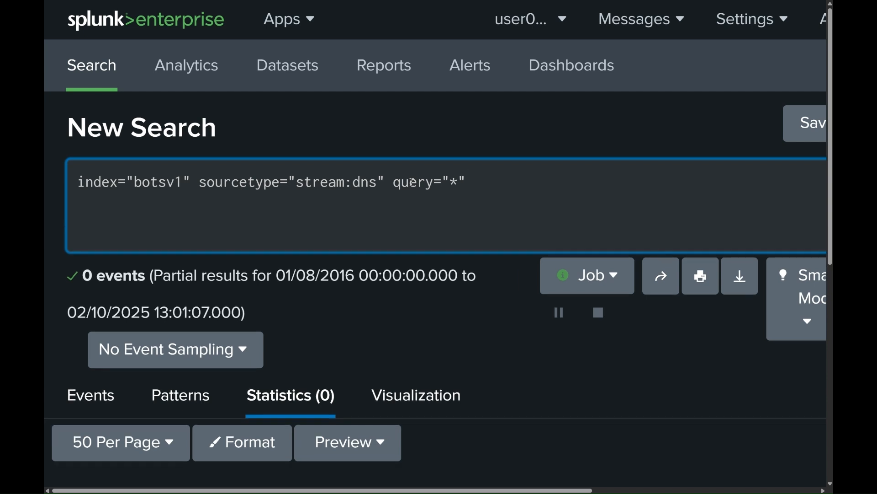
{"action": "type", "text": "| table"}
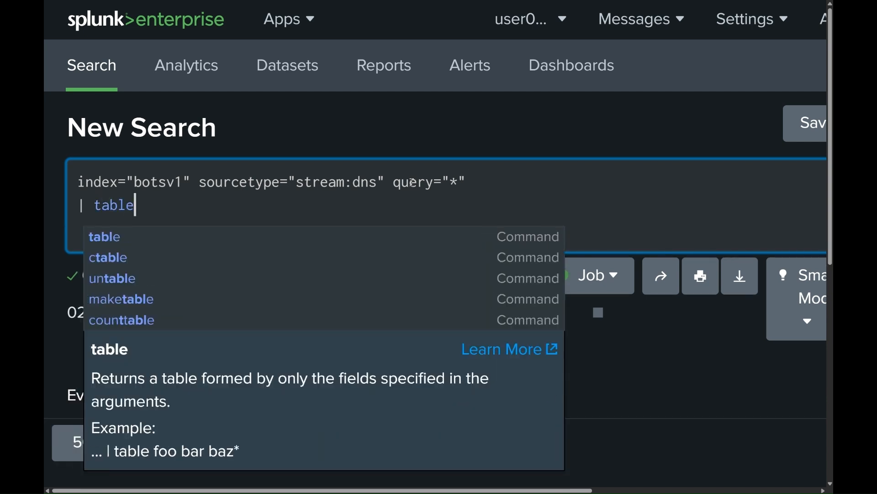
{"action": "type", "text": " _time"}
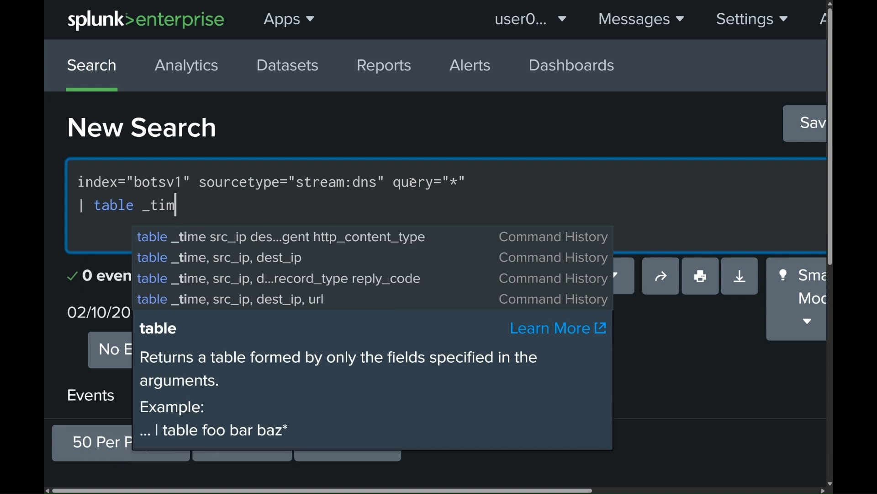
{"action": "type", "text": "r_ip["}
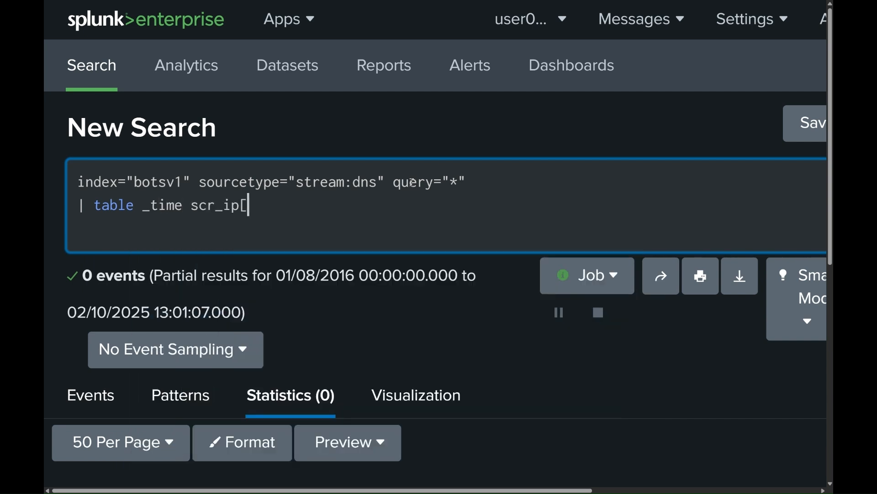
{"action": "key", "text": "BackSpace"}
{"action": "type", "text": "query de"}
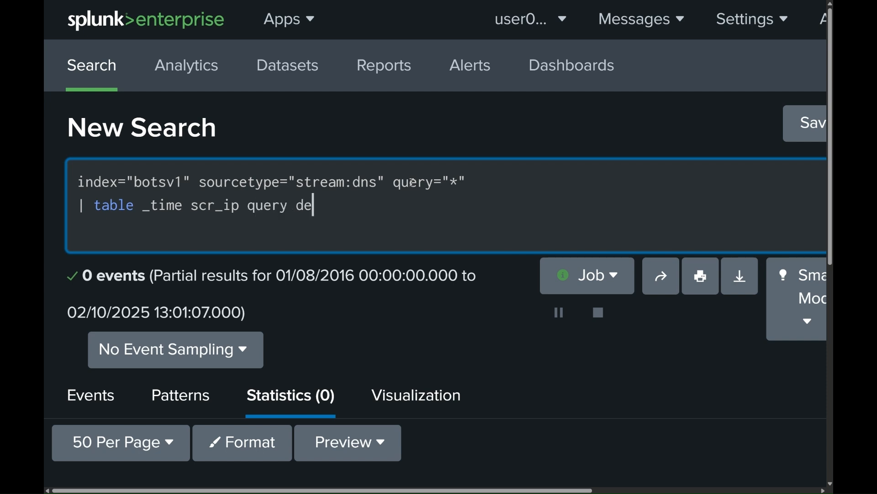
{"action": "type", "text": "st_ip"}
{"action": "key", "text": "Return"}
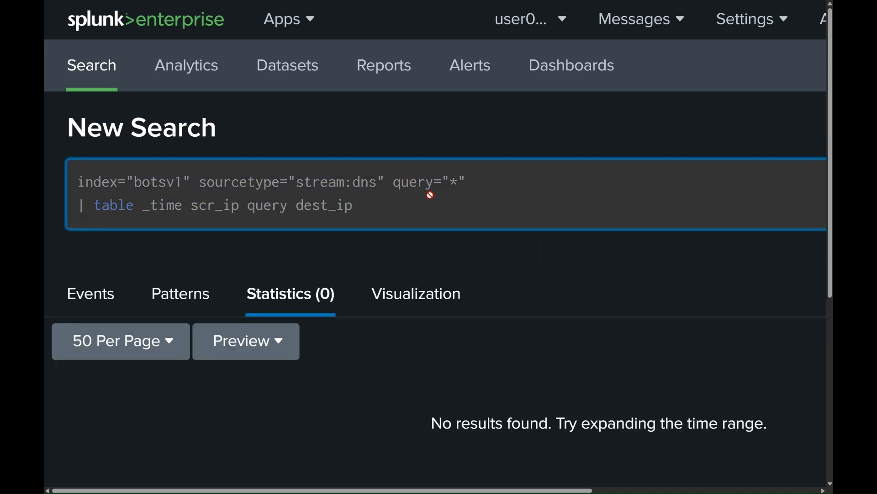
{"action": "key", "text": "Return"}
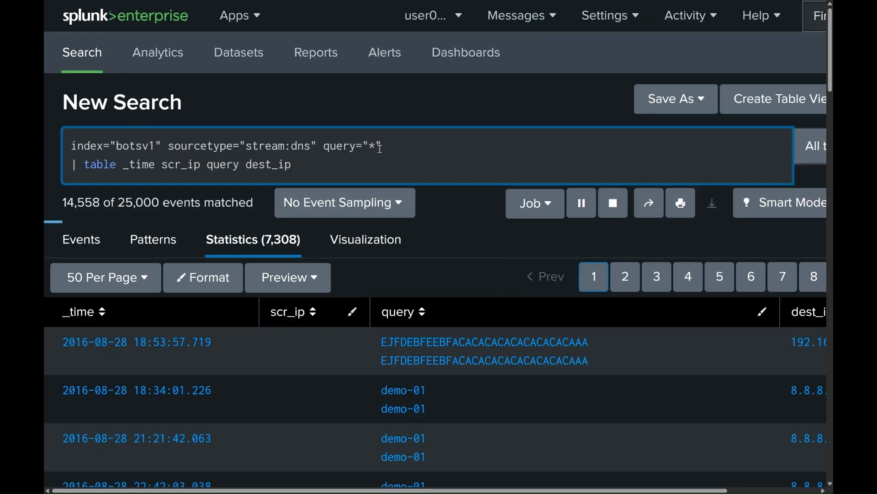
- Look through the queried domains in the results and copy t0.ssl.ak.dynamic.tiles.virtualearth.net from the query column
{"action": "scroll", "coordinate": [488, 267], "scroll_direction": "down", "scroll_amount": 5}
{"action": "scroll", "coordinate": [477, 262], "scroll_direction": "down", "scroll_amount": 18}
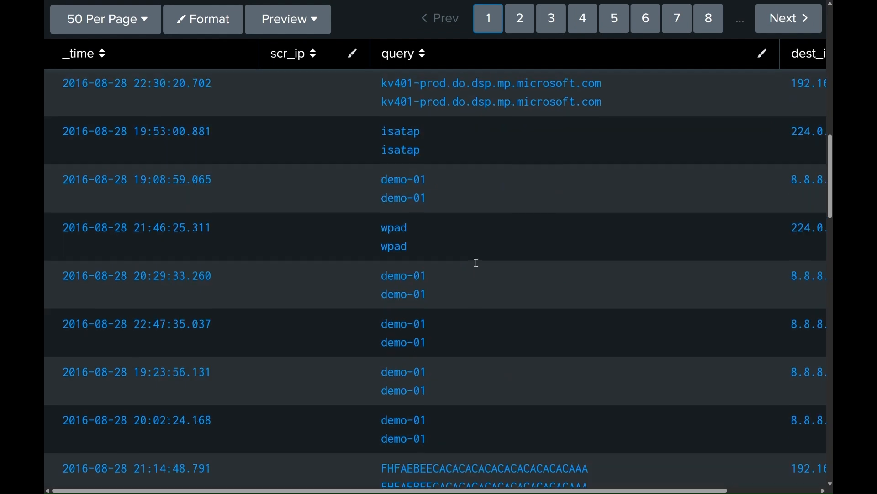
{"action": "scroll", "coordinate": [478, 265], "scroll_direction": "down", "scroll_amount": 4}
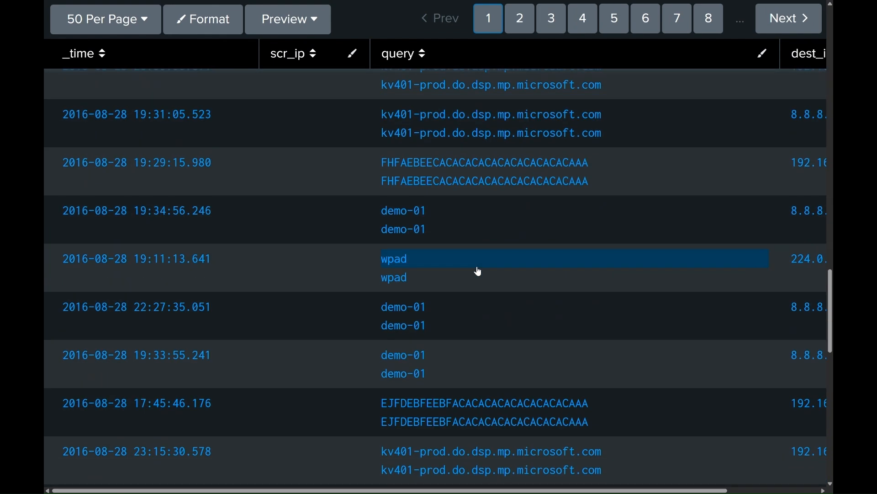
{"action": "scroll", "coordinate": [479, 272], "scroll_direction": "down", "scroll_amount": 5}
{"action": "scroll", "coordinate": [477, 274], "scroll_direction": "down", "scroll_amount": 5}
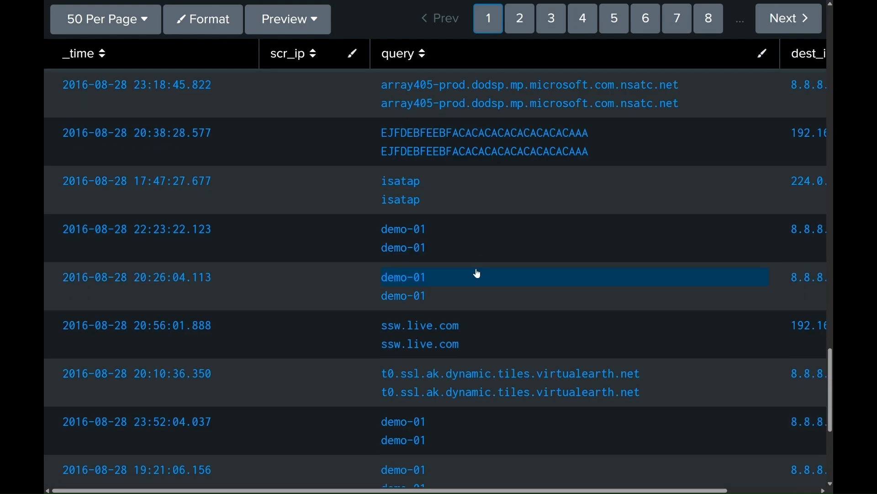
{"action": "scroll", "coordinate": [478, 273], "scroll_direction": "down", "scroll_amount": 3}
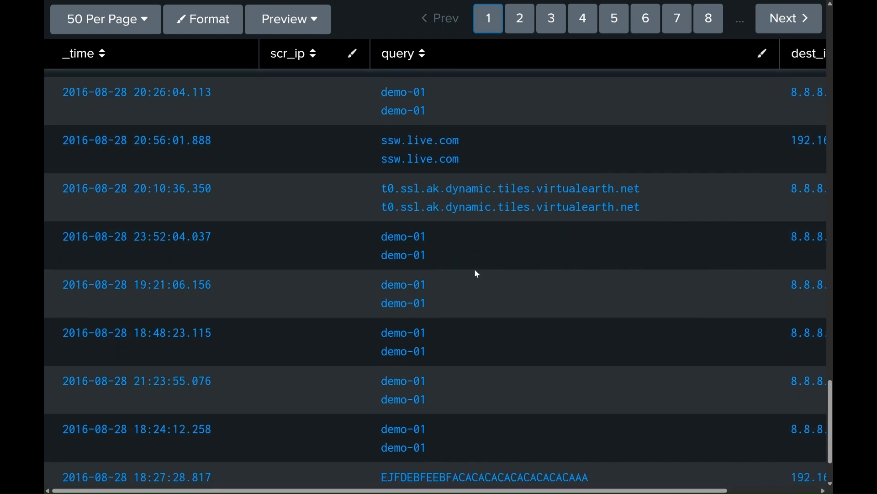
{"action": "scroll", "coordinate": [478, 274], "scroll_direction": "down", "scroll_amount": 2}
{"action": "scroll", "coordinate": [476, 275], "scroll_direction": "up", "scroll_amount": 4}
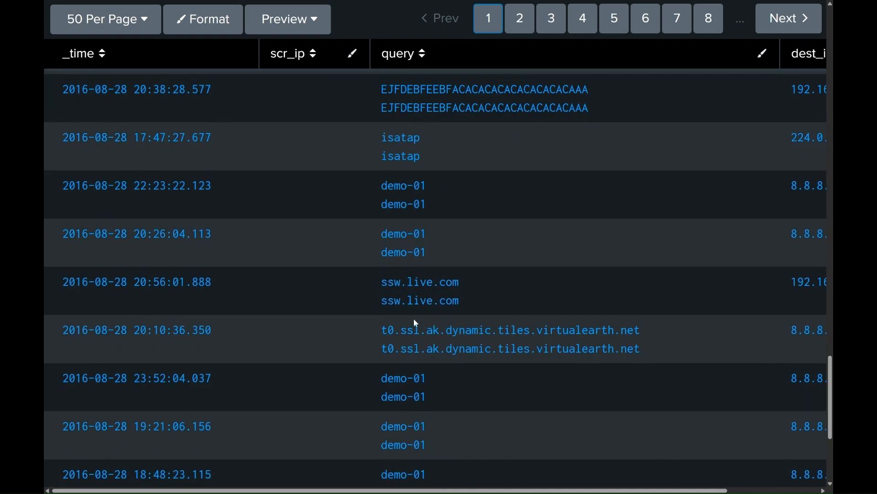
{"action": "left_click_drag", "start_coordinate": [382, 331], "coordinate": [646, 331]}
{"action": "key", "text": "ctrl+c"}
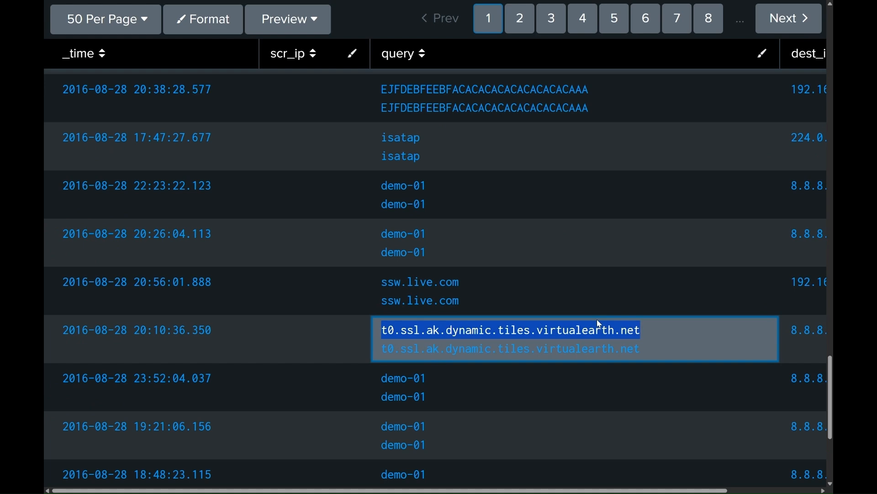
{"action": "scroll", "coordinate": [581, 307], "scroll_direction": "up", "scroll_amount": 6}
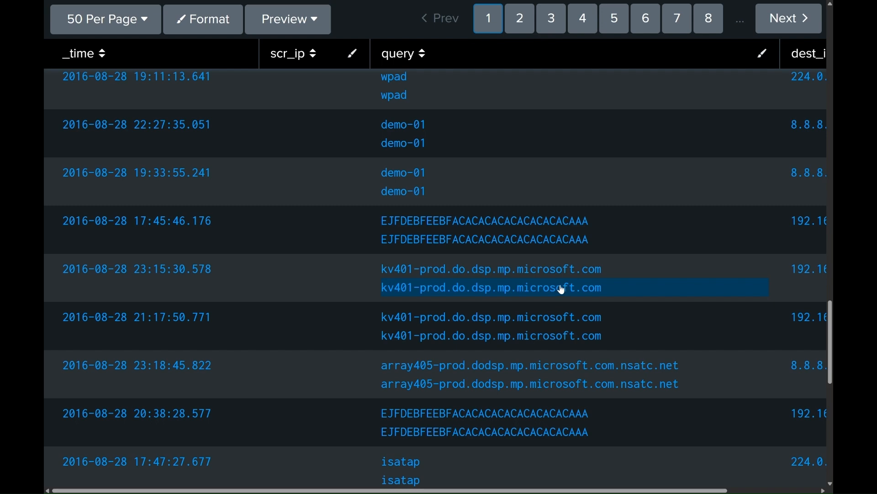
{"action": "scroll", "coordinate": [563, 290], "scroll_direction": "up", "scroll_amount": 20}
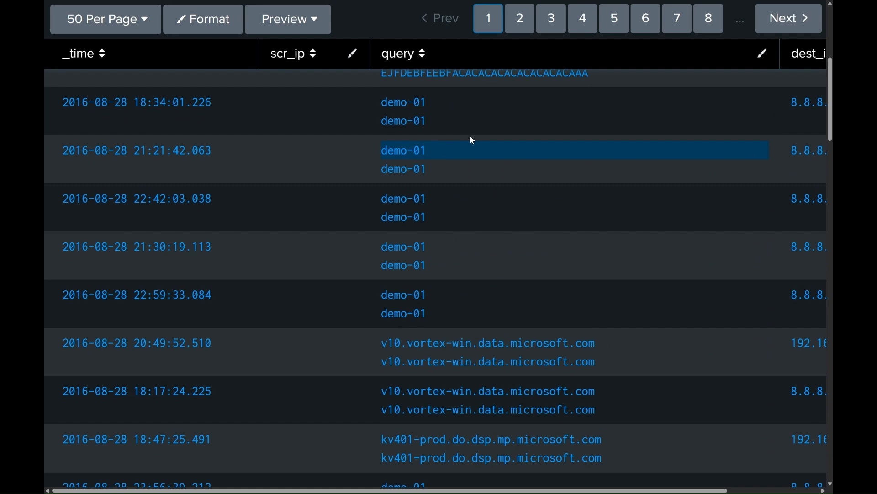
- Replace the wildcard in the query filter with t0.ssl.ak.dynamic.tiles.virtualearth.net and run the search
{"action": "scroll", "coordinate": [473, 140], "scroll_direction": "up", "scroll_amount": 5}
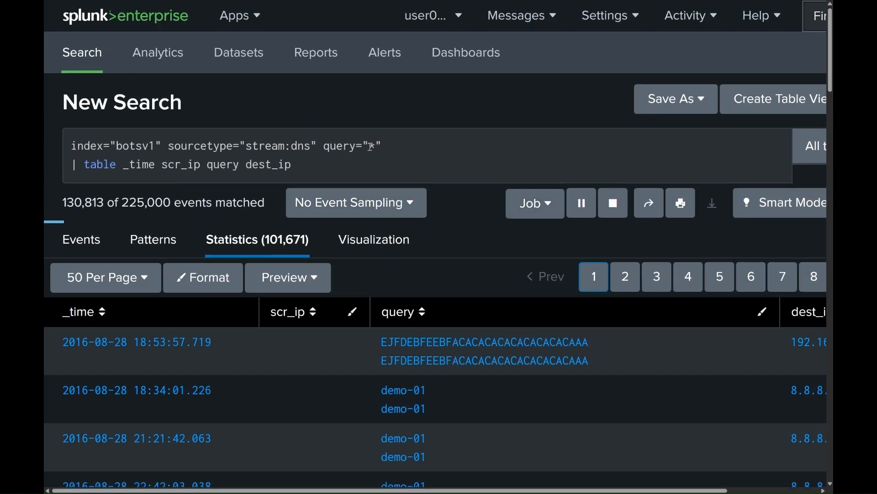
{"action": "left_click", "coordinate": [371, 146]}
{"action": "double_click", "coordinate": [371, 146]}
{"action": "key", "text": "BackSpace"}
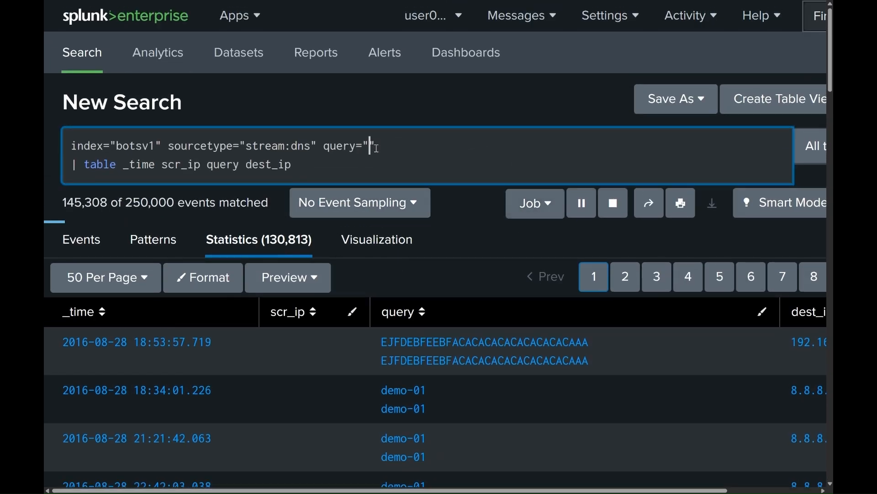
{"action": "key", "text": "ctrl+v"}
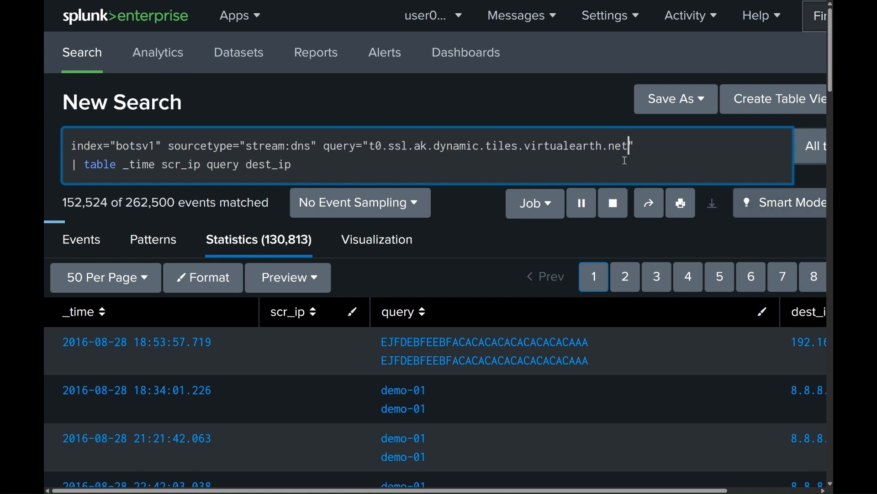
{"action": "key", "text": "Return"}
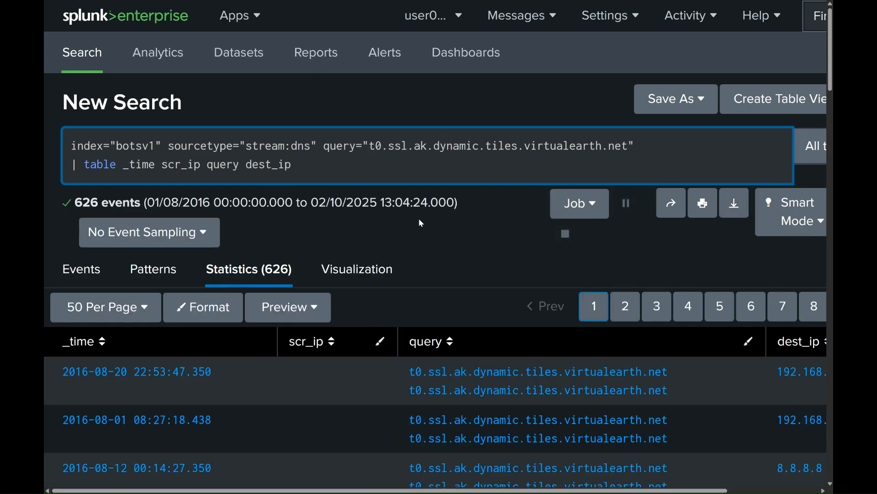
- Look through the times and destination IPs of the lookups for the virtualearth.net domain
{"action": "scroll", "coordinate": [377, 266], "scroll_direction": "down", "scroll_amount": 5}
{"action": "scroll", "coordinate": [333, 320], "scroll_direction": "down", "scroll_amount": 15}
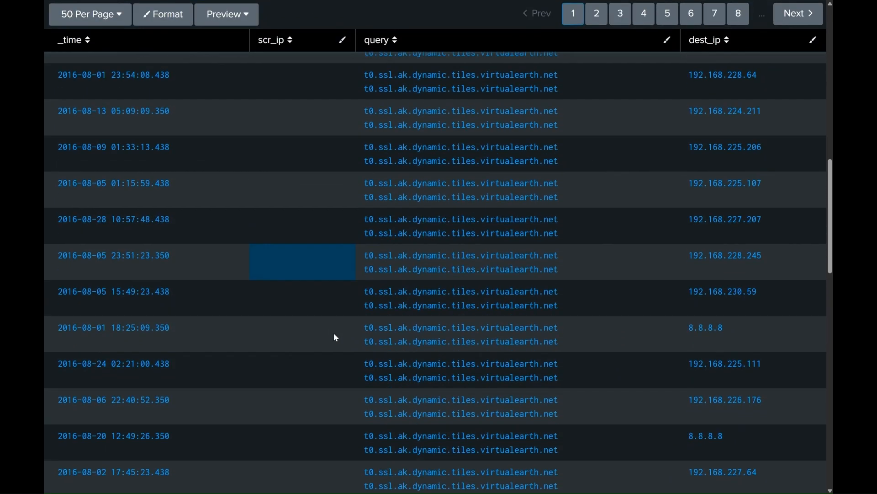
{"action": "scroll", "coordinate": [334, 337], "scroll_direction": "down", "scroll_amount": 11}
{"action": "scroll", "coordinate": [404, 334], "scroll_direction": "up", "scroll_amount": 10}
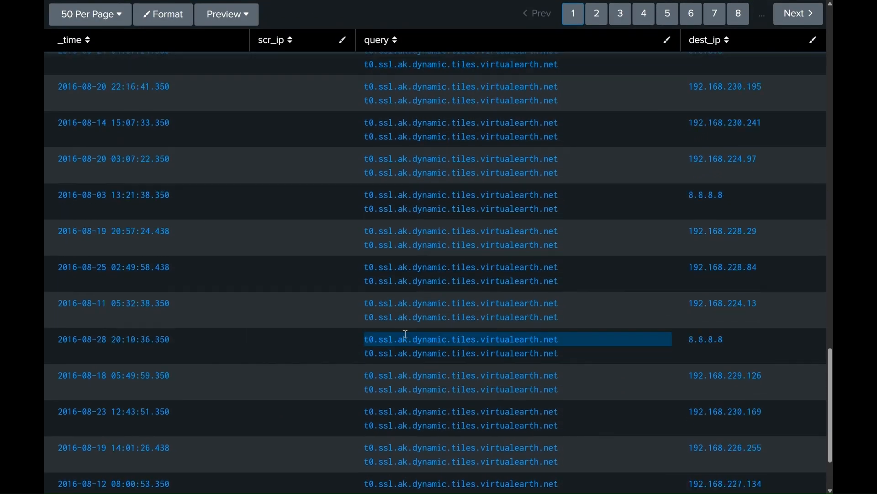
{"action": "scroll", "coordinate": [444, 284], "scroll_direction": "up", "scroll_amount": 15}
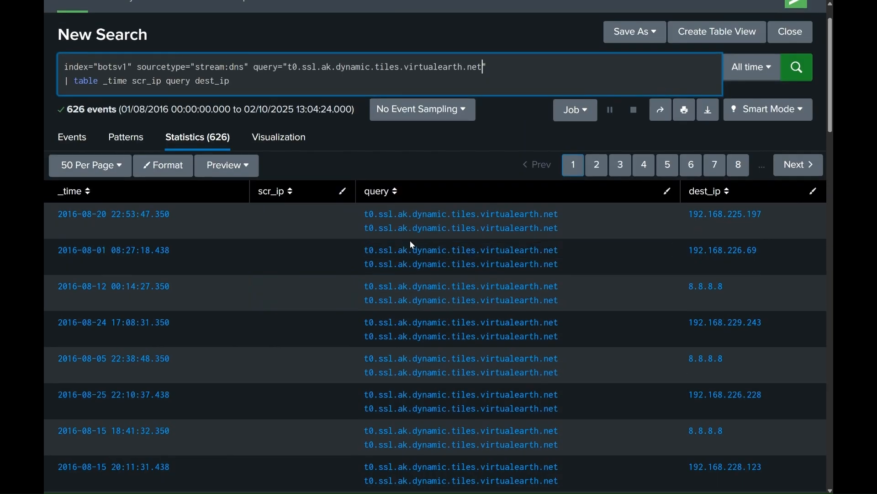
{"action": "scroll", "coordinate": [502, 311], "scroll_direction": "up", "scroll_amount": 1}
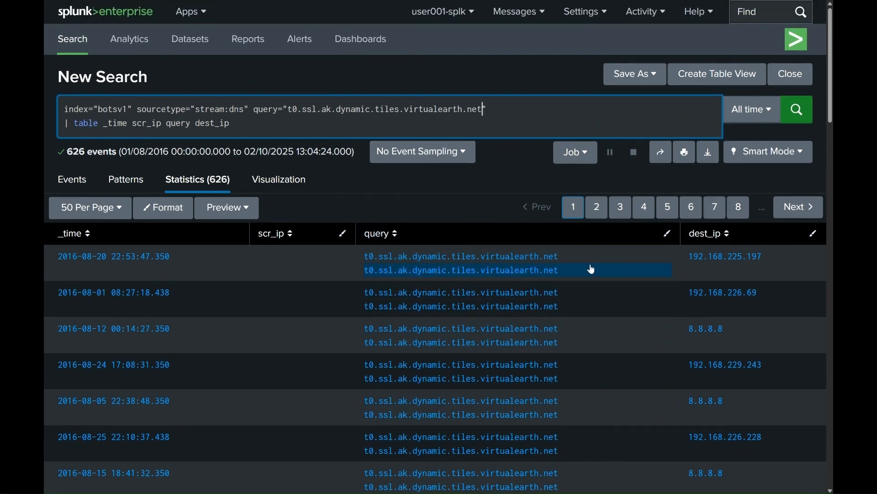
- Delete the query filter and the table line, keeping only the botsv1 index and the stream:dns sourcetype
{"action": "key", "text": "ctrl+plus"}
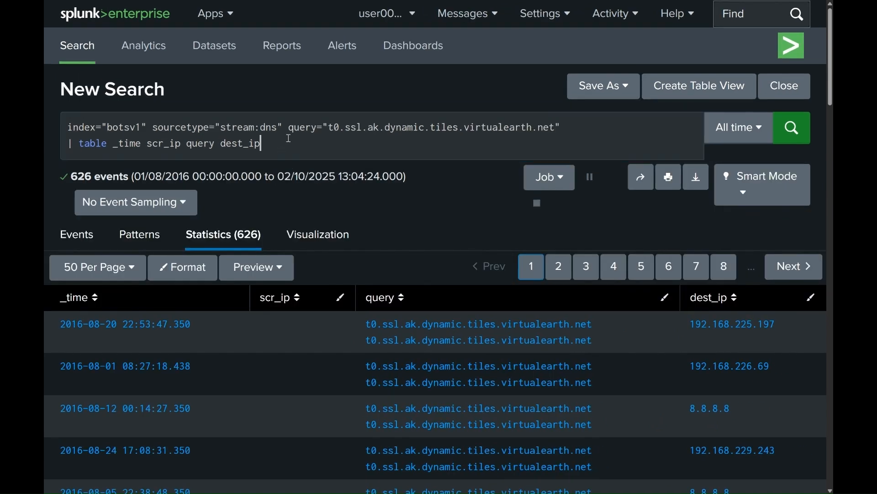
{"action": "left_click_drag", "start_coordinate": [290, 139], "coordinate": [290, 127]}
{"action": "key", "text": "BackSpace"}
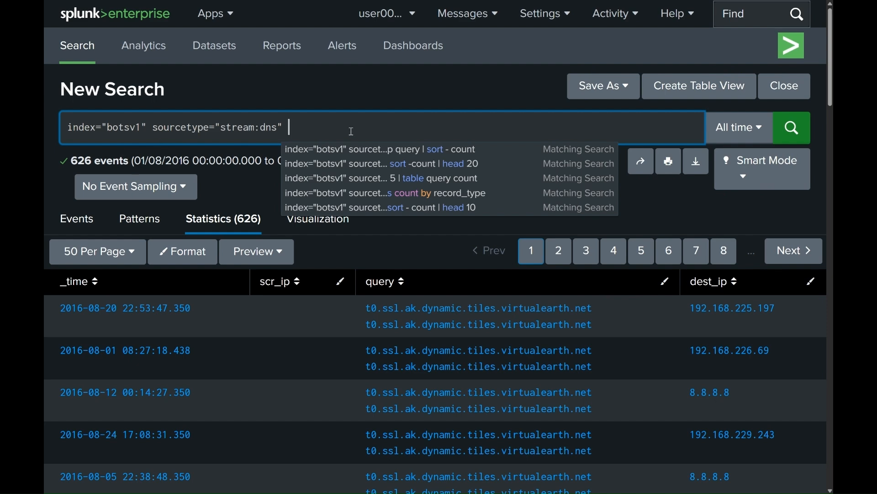
- Start a second search line, | stats avg(response_time) as avg_rt, and begin a max function after it
{"action": "key", "text": "shift+Return"}
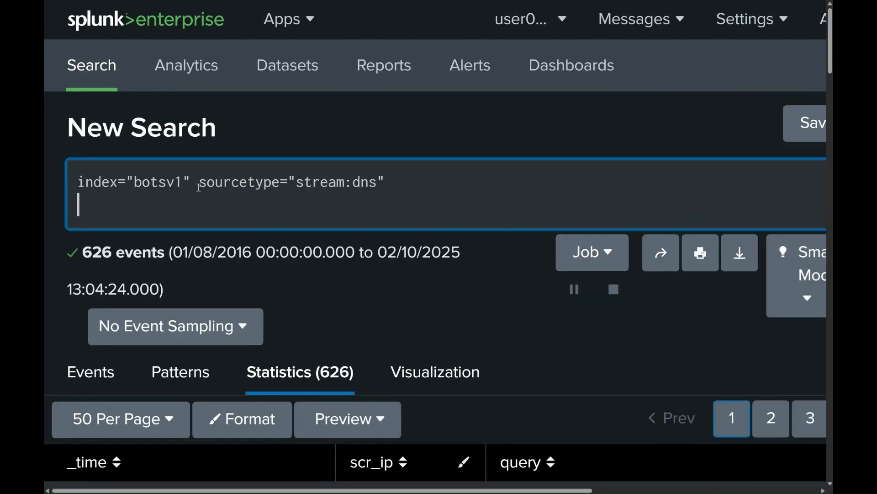
{"action": "type", "text": "| stats "}
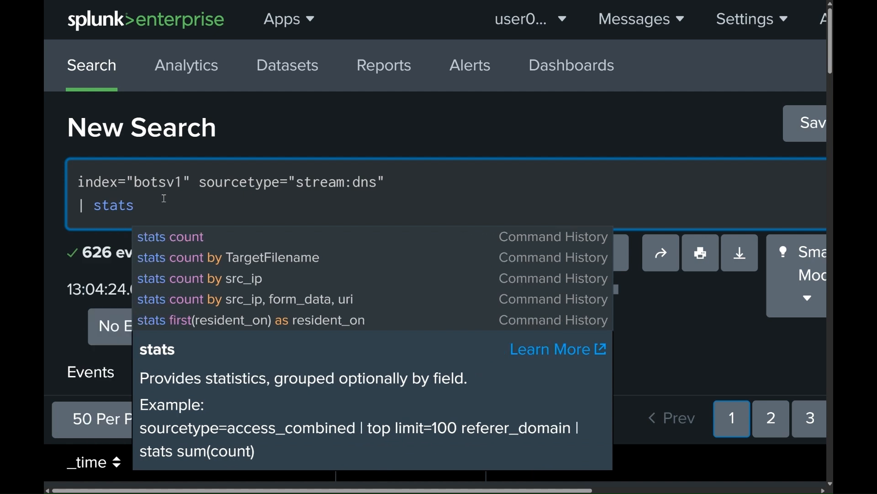
{"action": "type", "text": "avg"}
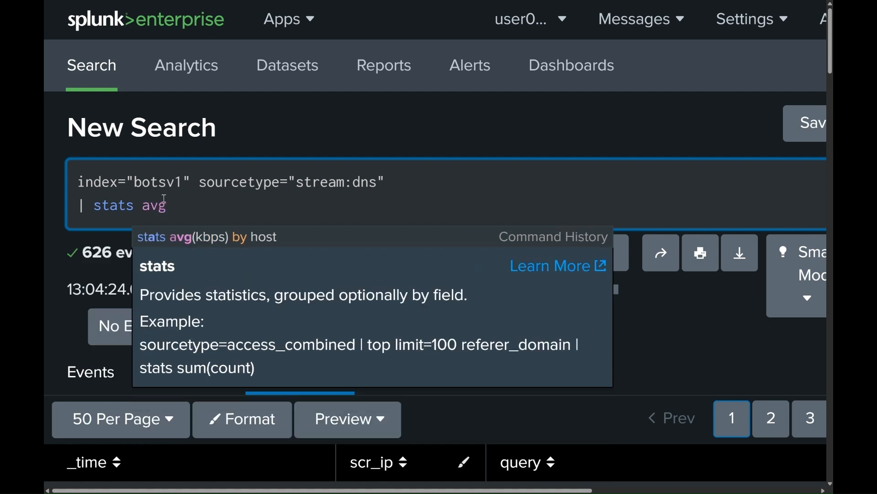
{"action": "type", "text": "(res"}
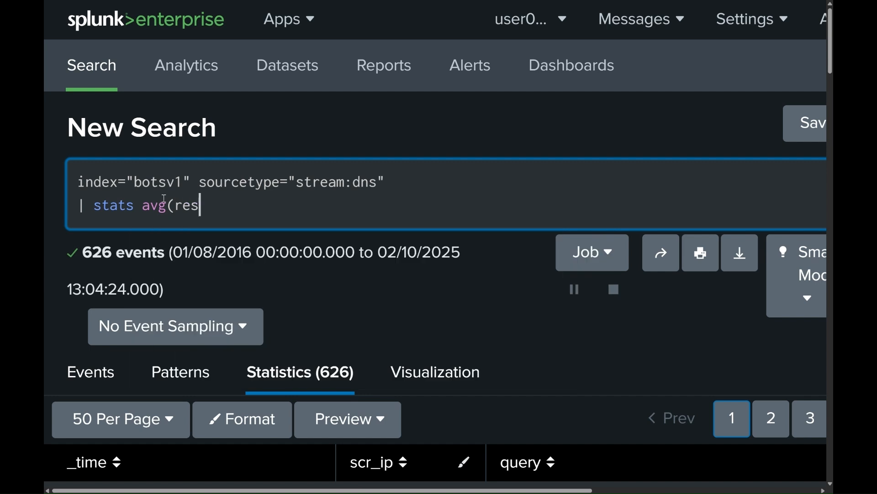
{"action": "type", "text": "ponse"}
{"action": "key", "text": "BackSpace"}
{"action": "key", "text": "BackSpace"}
{"action": "key", "text": "BackSpace"}
{"action": "type", "text": "nse_time) as "}
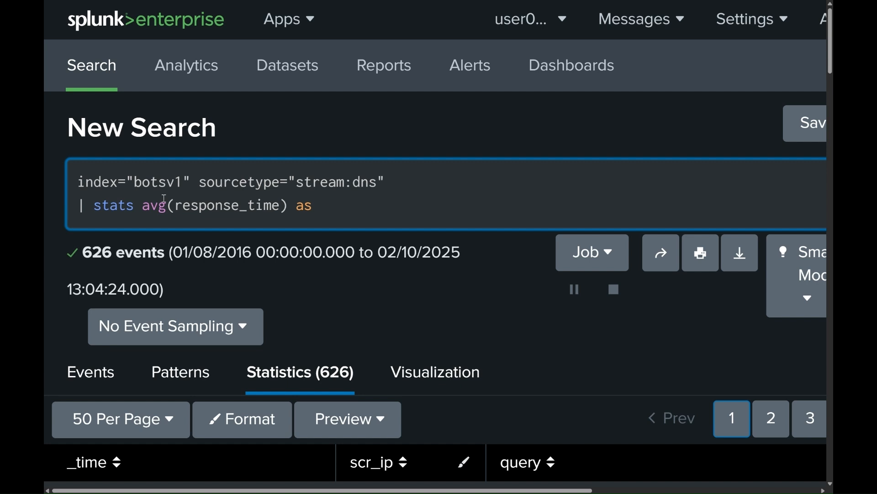
{"action": "type", "text": "avg_rt max"}
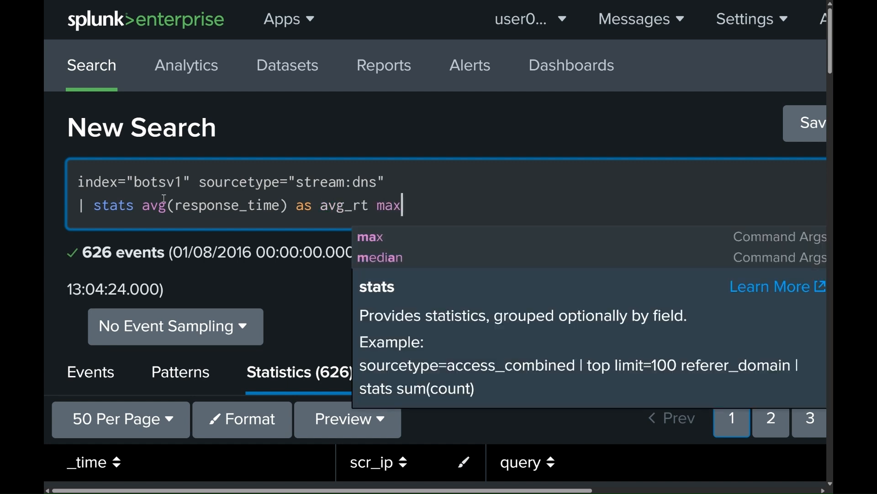
- Complete the stats line with max(response_time) as max_rt, grouped by src_ip
{"action": "type", "text": "(response_tim"}
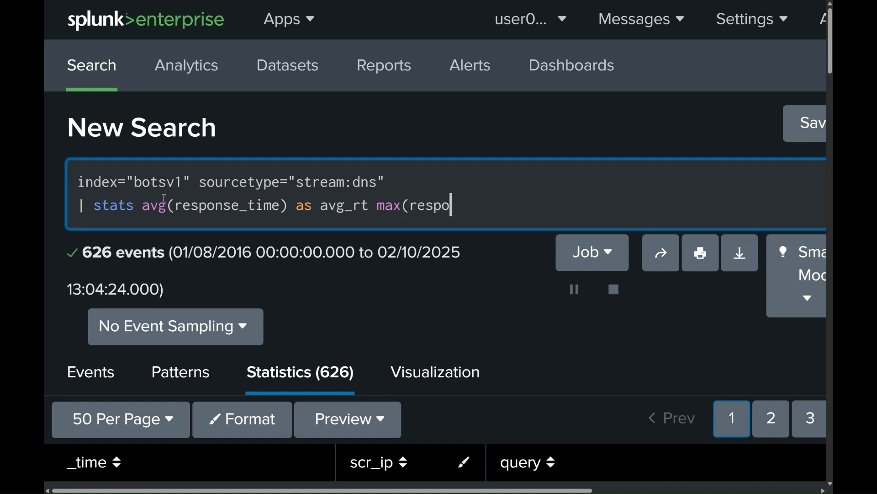
{"action": "type", "text": "e) as"}
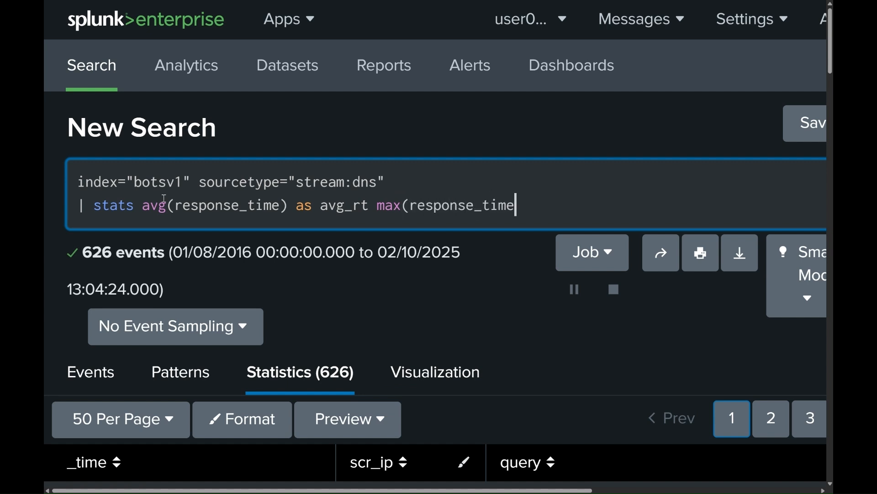
{"action": "type", "text": " max_rt"}
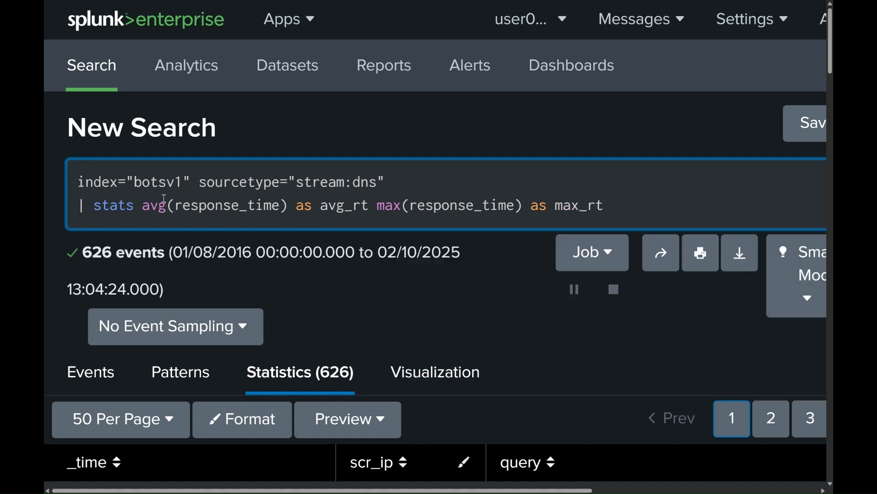
{"action": "type", "text": " by src_ip"}
- Add the line | sort - max_rt and run the search
{"action": "key", "text": "shift+Return"}
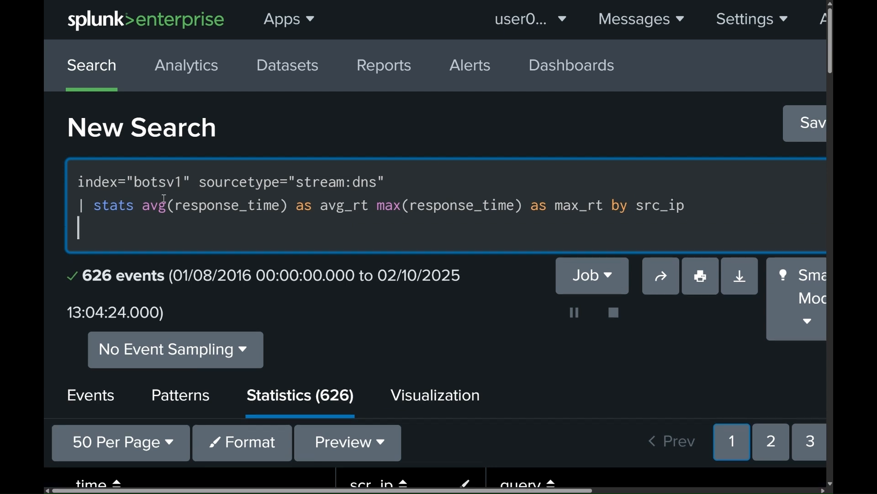
{"action": "type", "text": "| sort"}
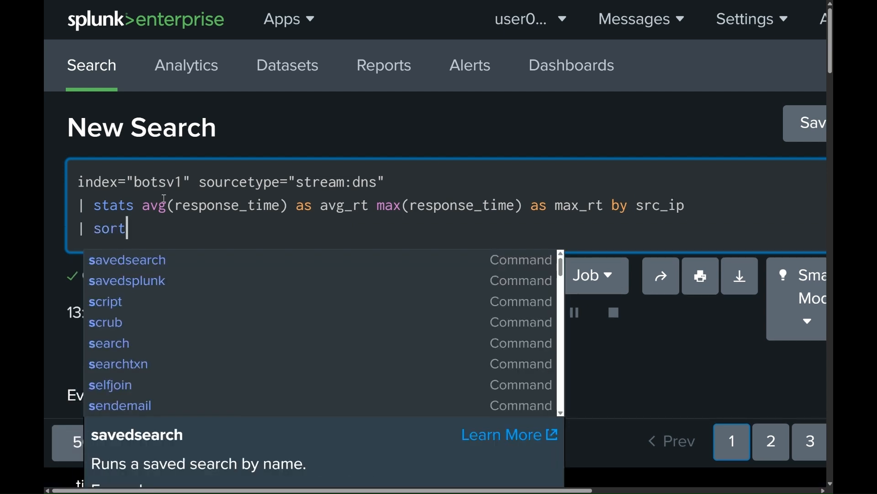
{"action": "type", "text": " - ma"}
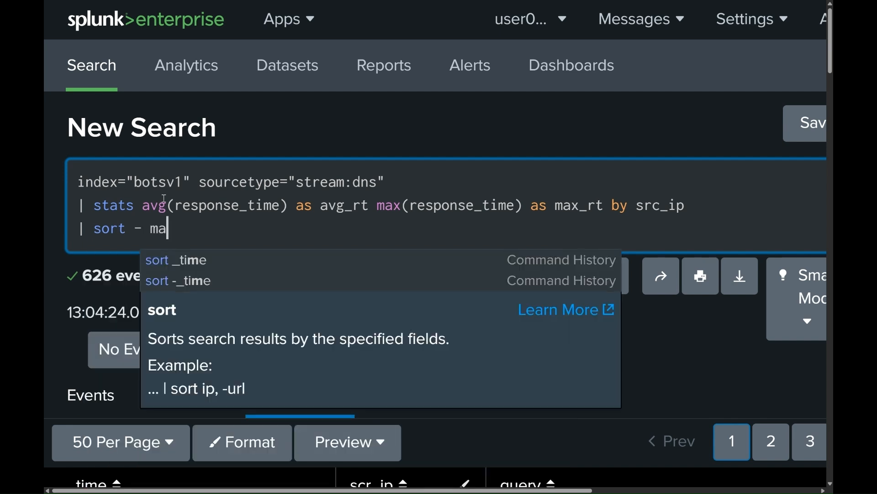
{"action": "type", "text": "x_rt"}
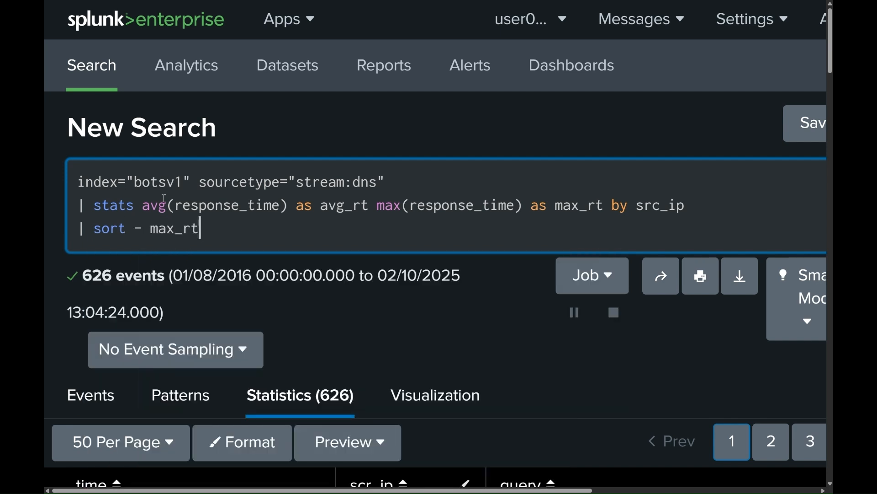
{"action": "key", "text": "Return"}
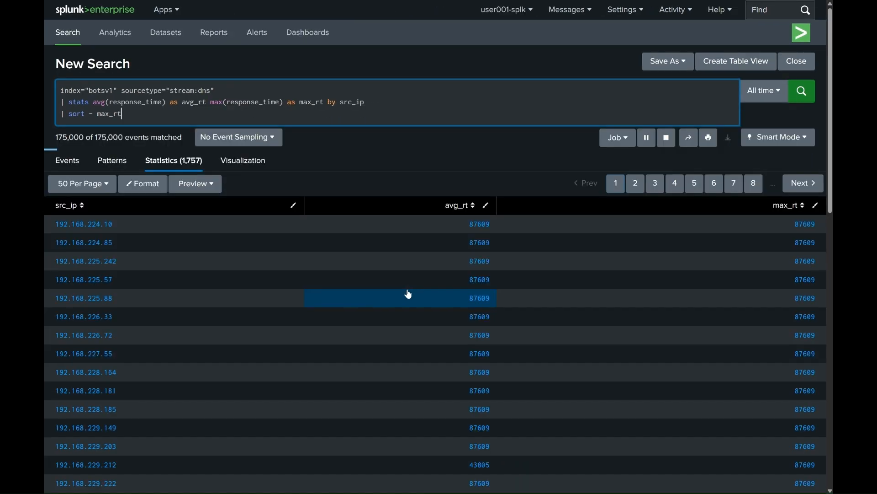
- Look through the average and maximum response times listed for each source IP
{"action": "key", "text": "ctrl+plus"}
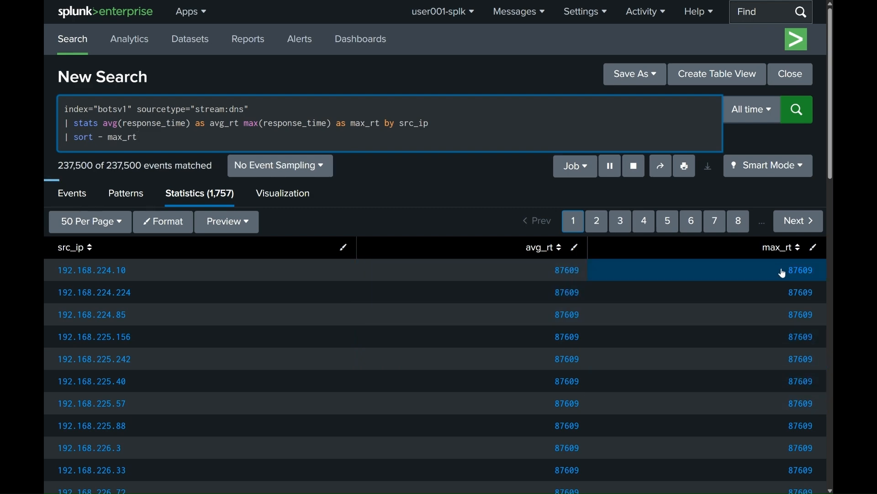
{"action": "scroll", "coordinate": [795, 379], "scroll_direction": "down", "scroll_amount": 10}
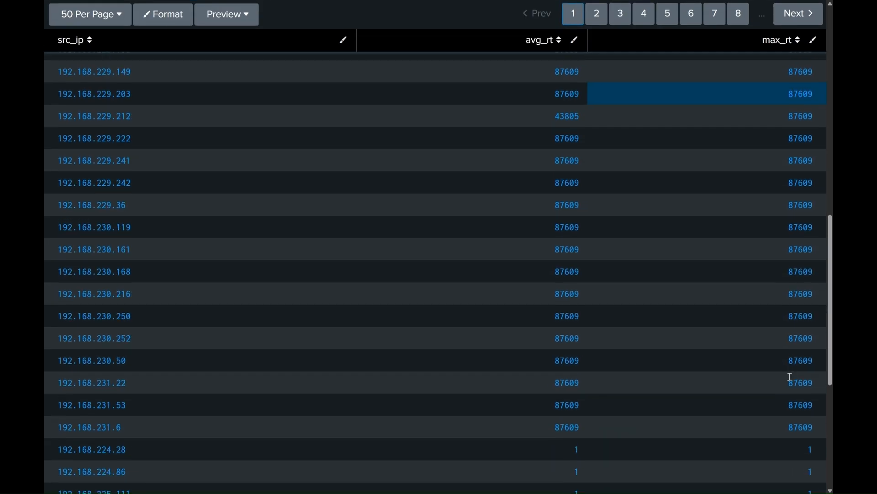
{"action": "scroll", "coordinate": [791, 377], "scroll_direction": "down", "scroll_amount": 5}
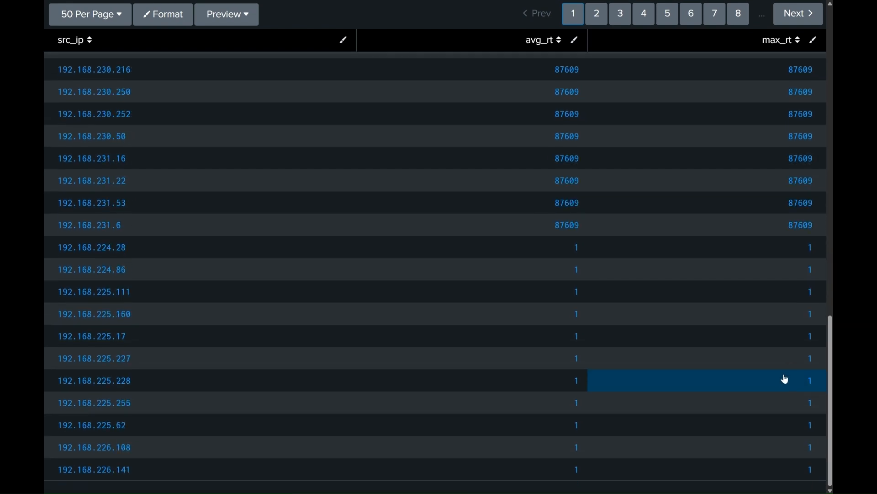
{"action": "scroll", "coordinate": [787, 379], "scroll_direction": "up", "scroll_amount": 15}
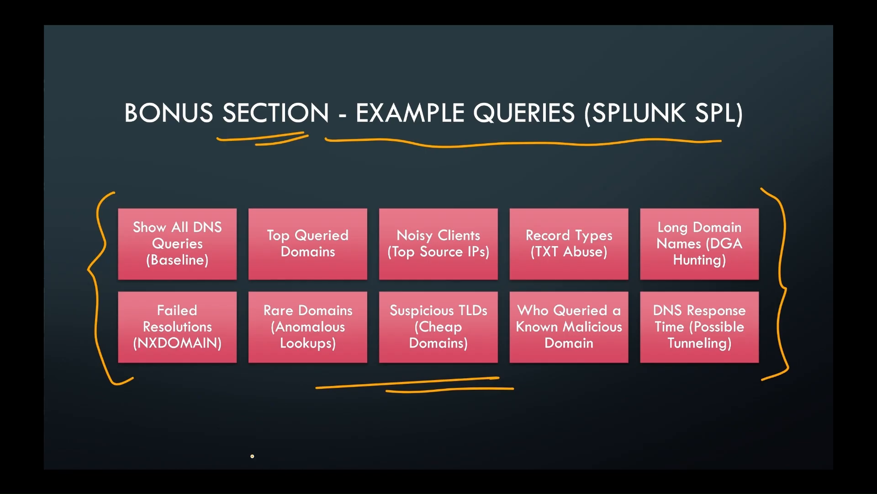
{"action": "left_click_drag", "start_coordinate": [168, 93], "coordinate": [238, 89]}
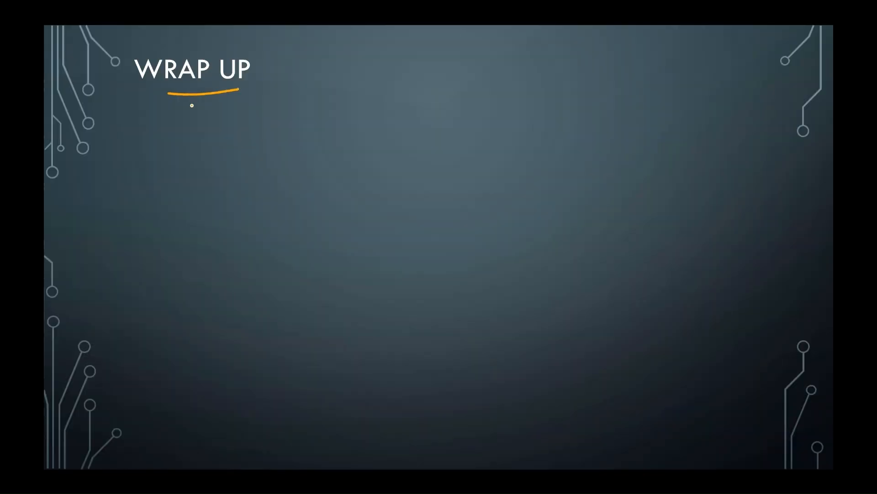
{"action": "left_click_drag", "start_coordinate": [188, 105], "coordinate": [235, 95]}
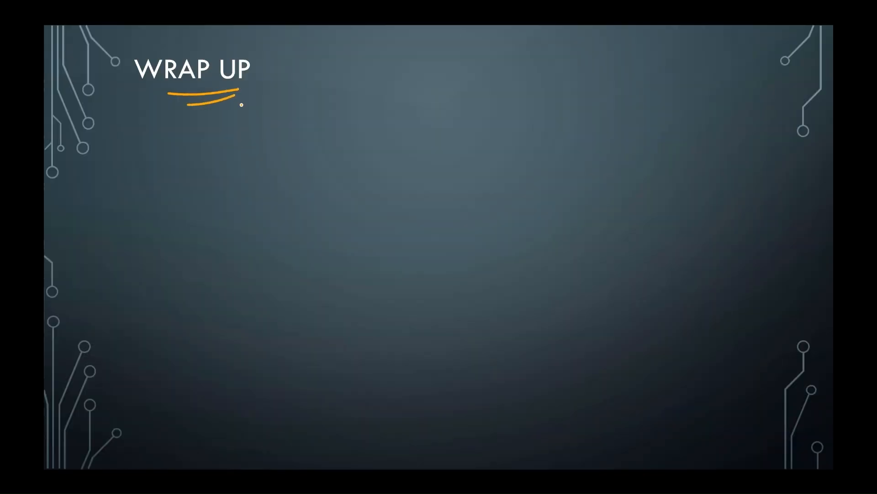